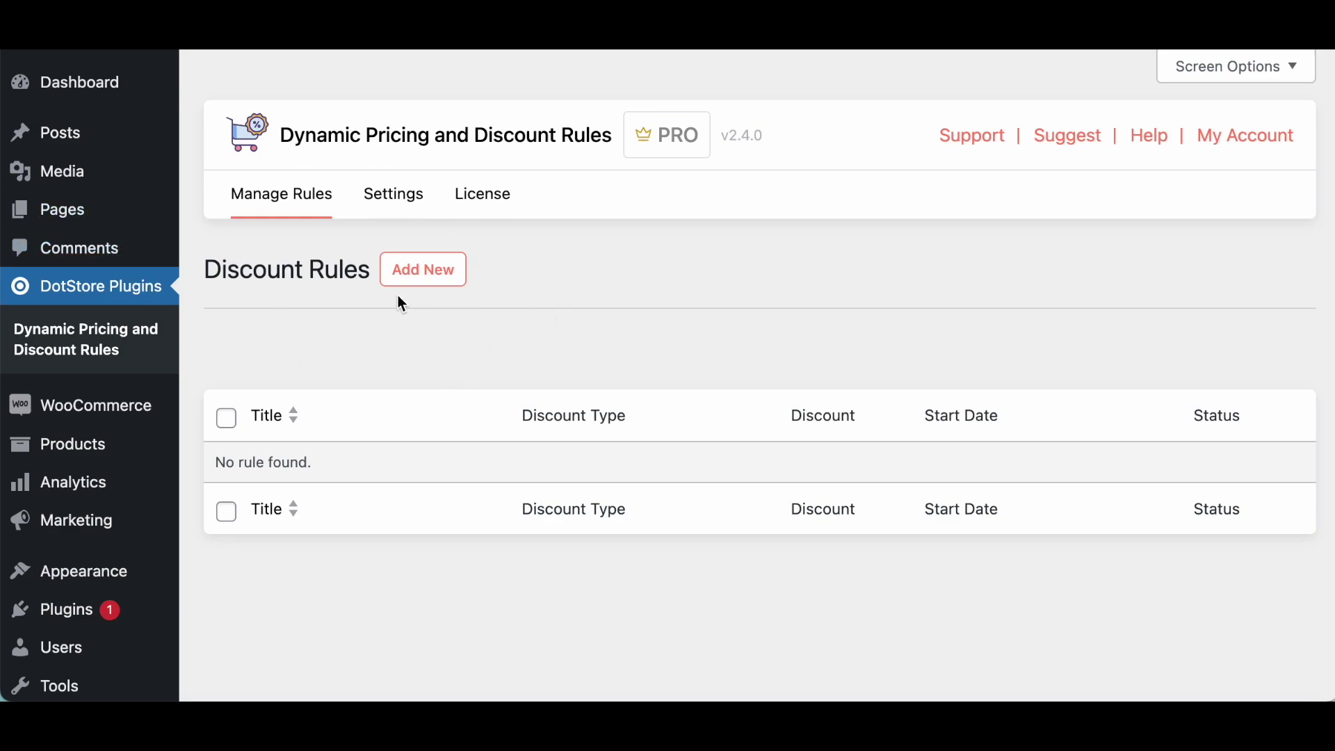
Add a new discount rule titled 'Flat discount' and keep Fixed as its discount type
left_click(435, 277)
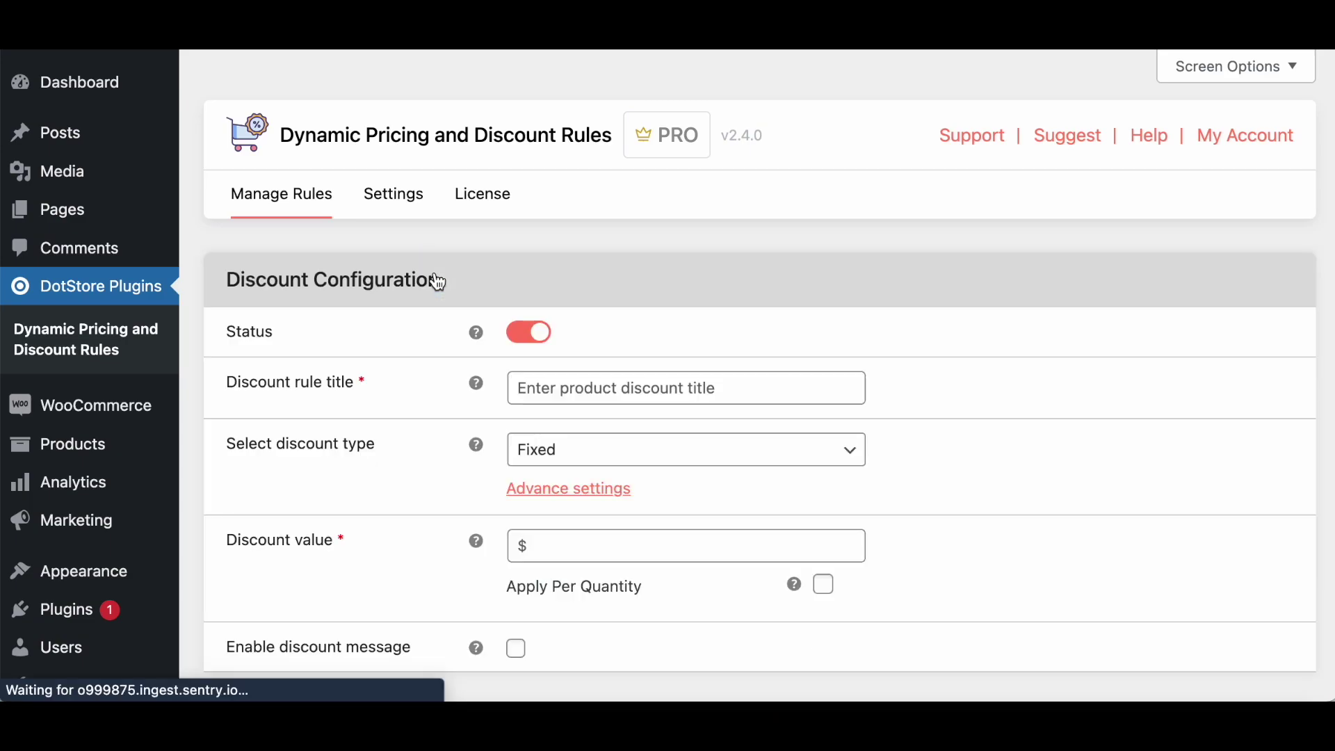
scroll(438, 282, "down", 2)
scroll(438, 282, "down", 1)
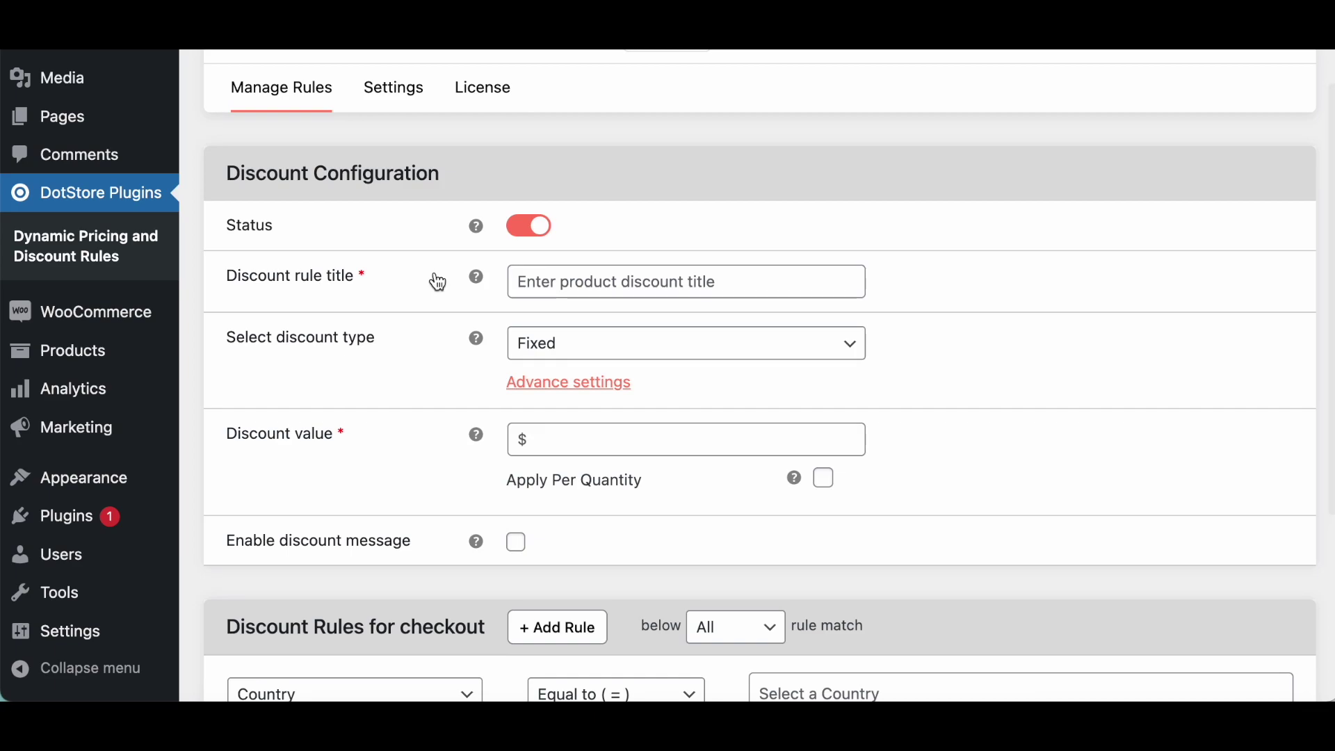
left_click(566, 279)
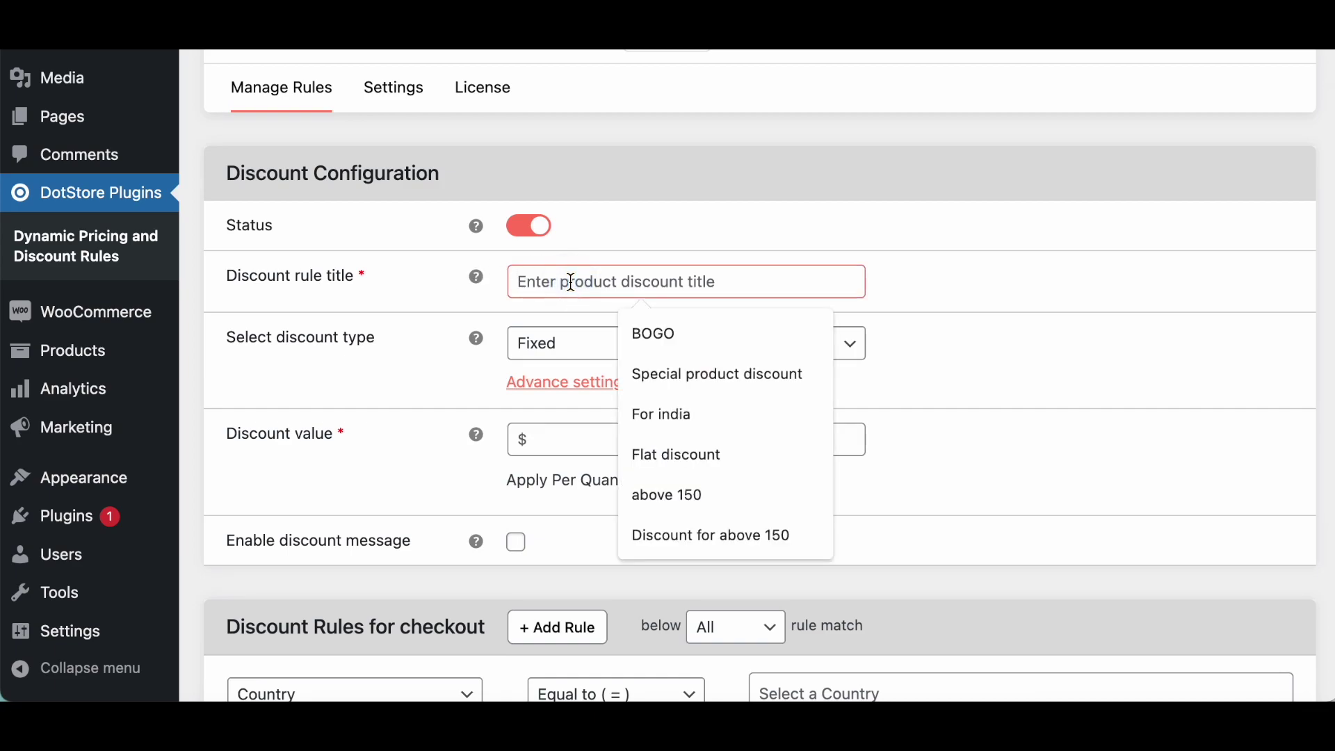
type("Flat discount")
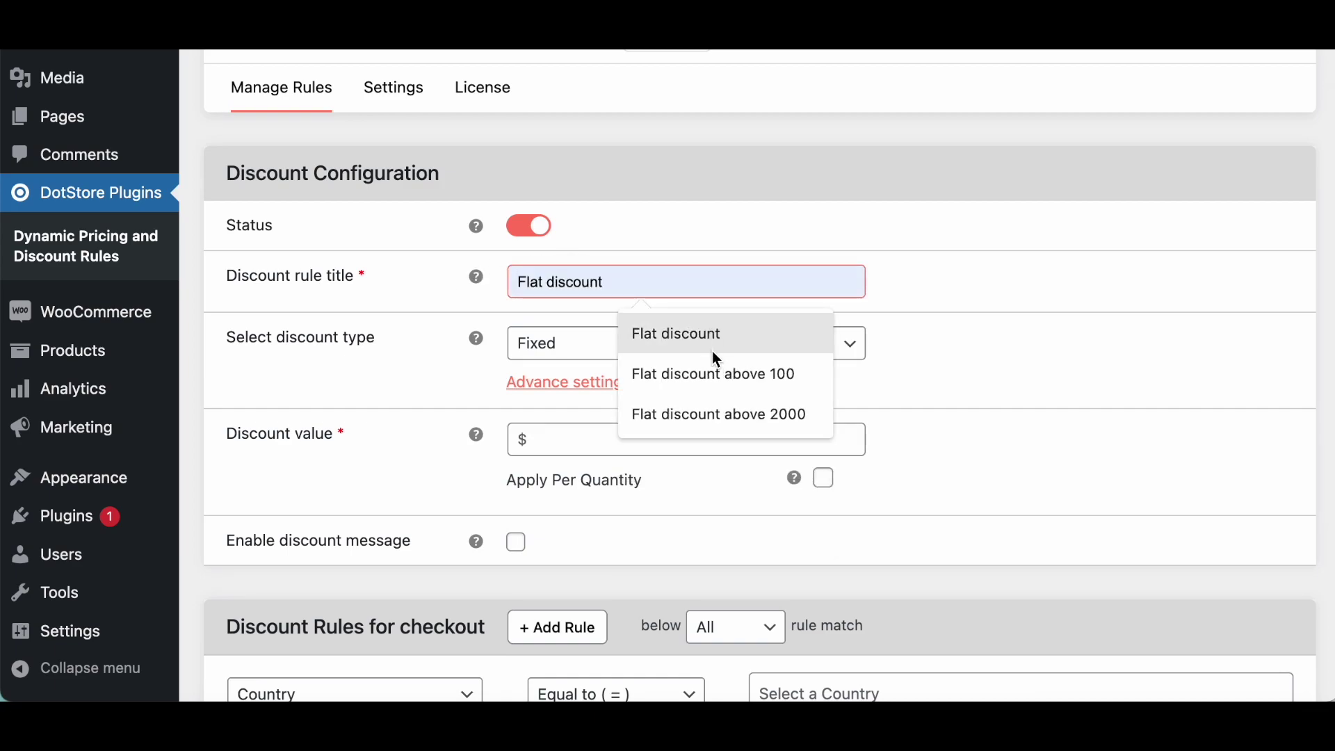
left_click(713, 340)
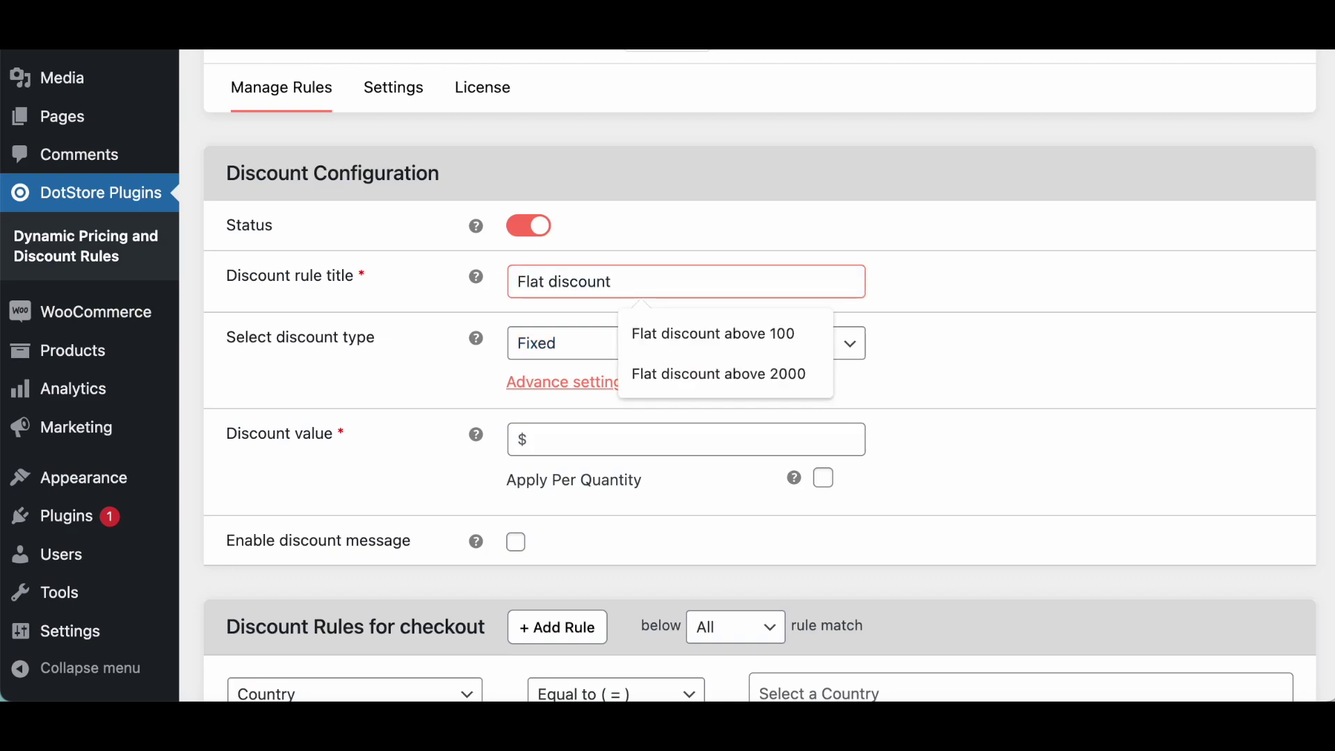
key("BackSpace")
left_click(548, 347)
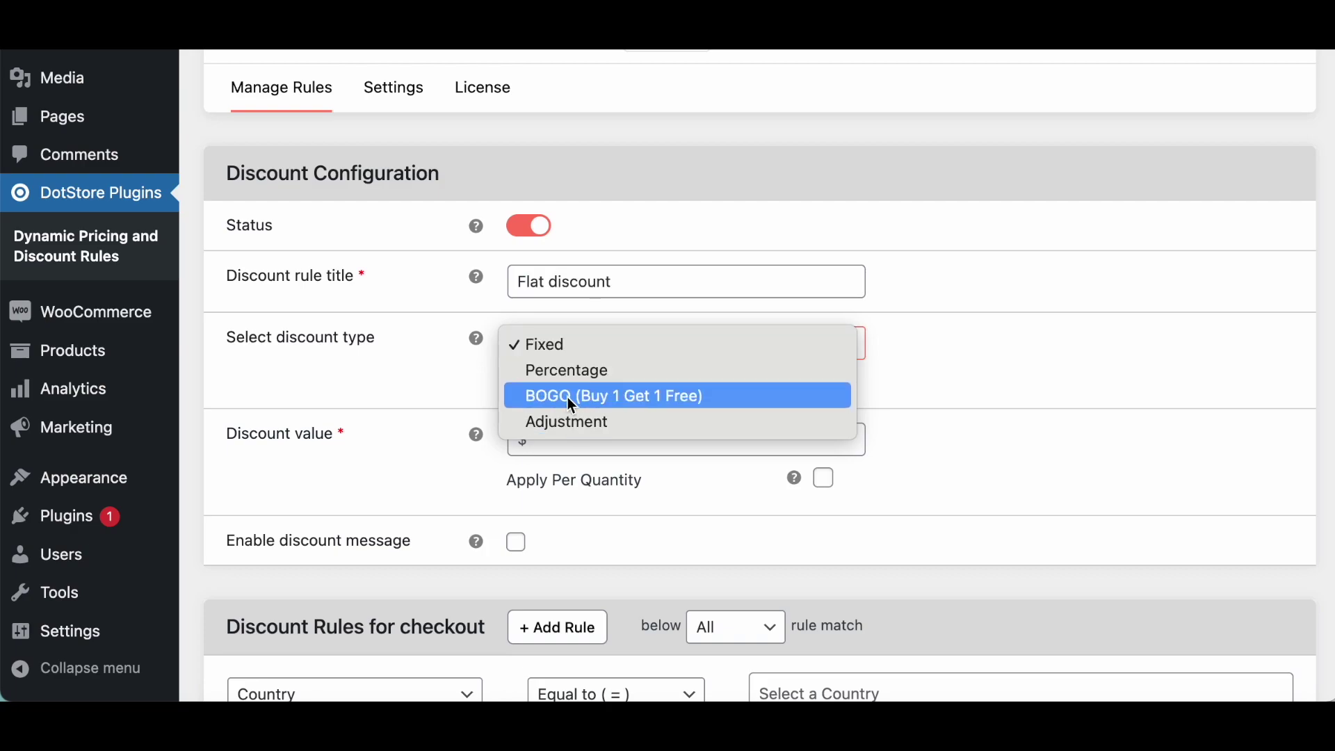
left_click(946, 376)
Enter 100 as the rule's discount value, leaving the advanced options hidden
scroll(942, 372, "down", 3)
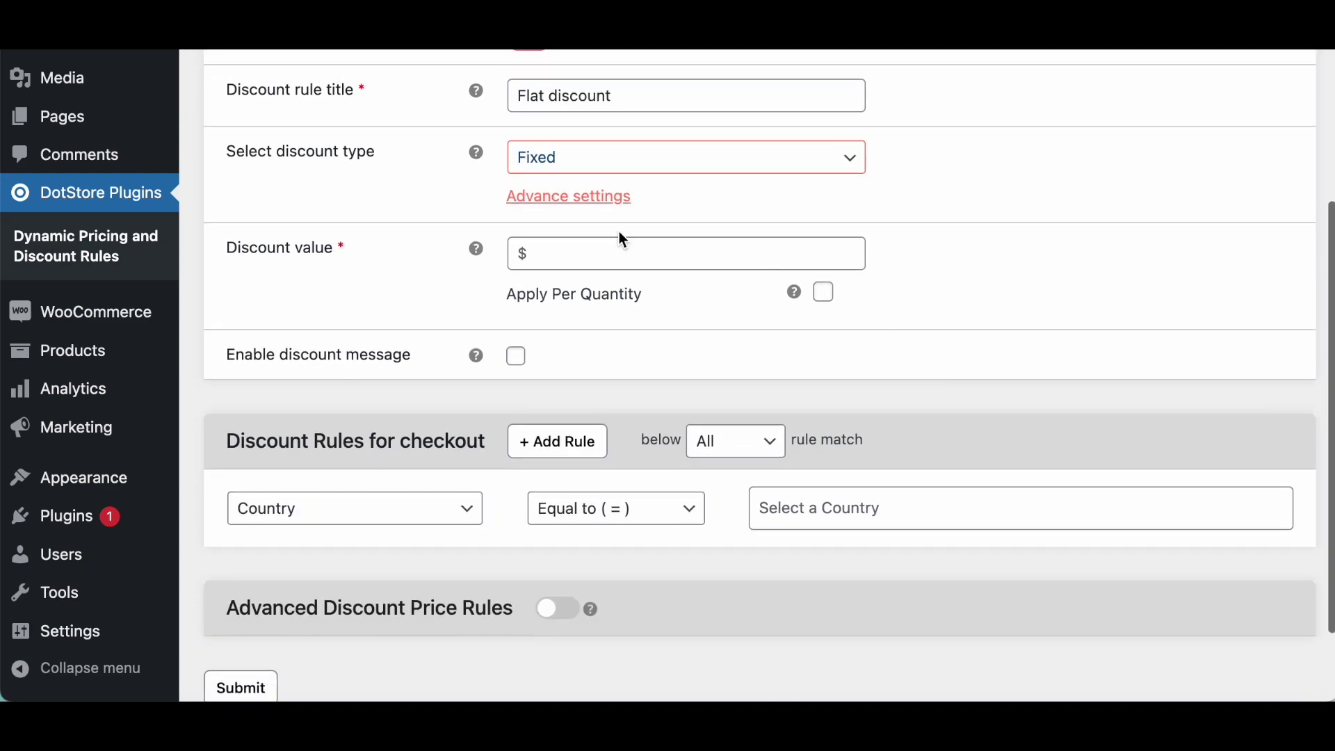
left_click(595, 198)
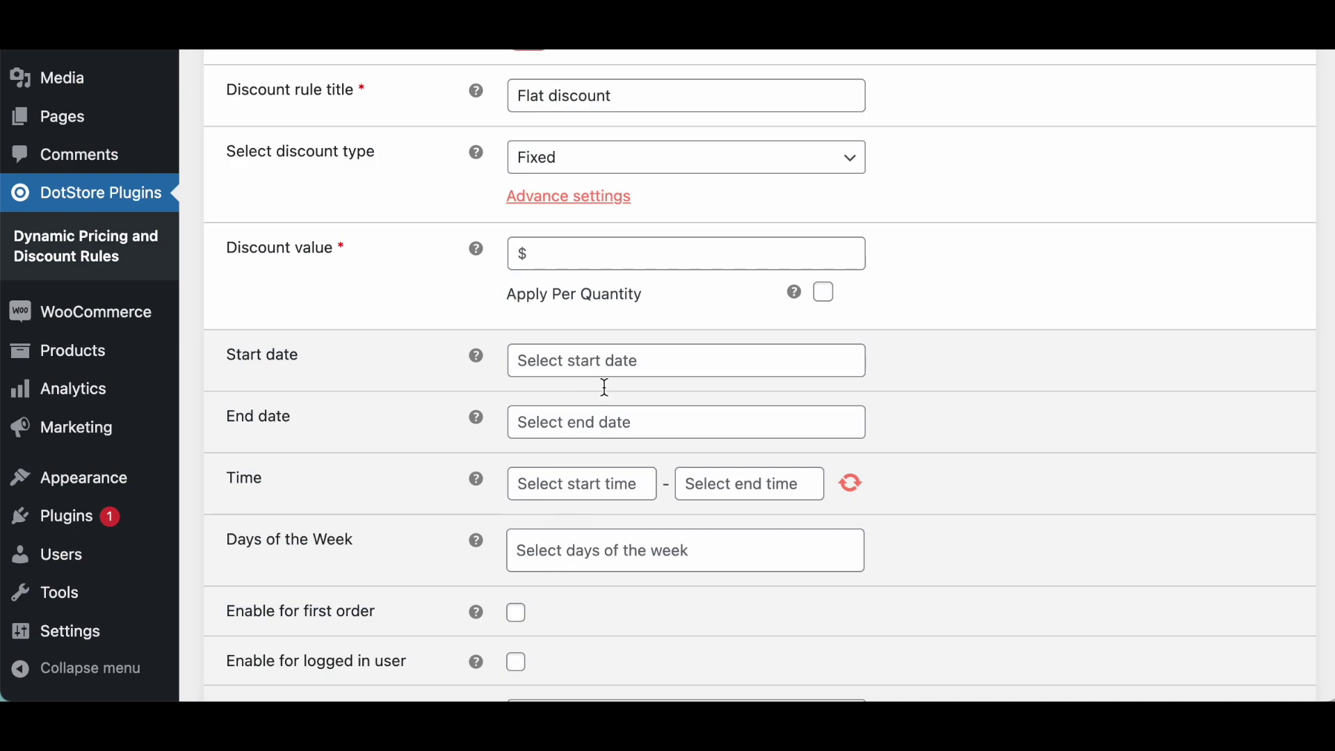
left_click(545, 208)
left_click(547, 252)
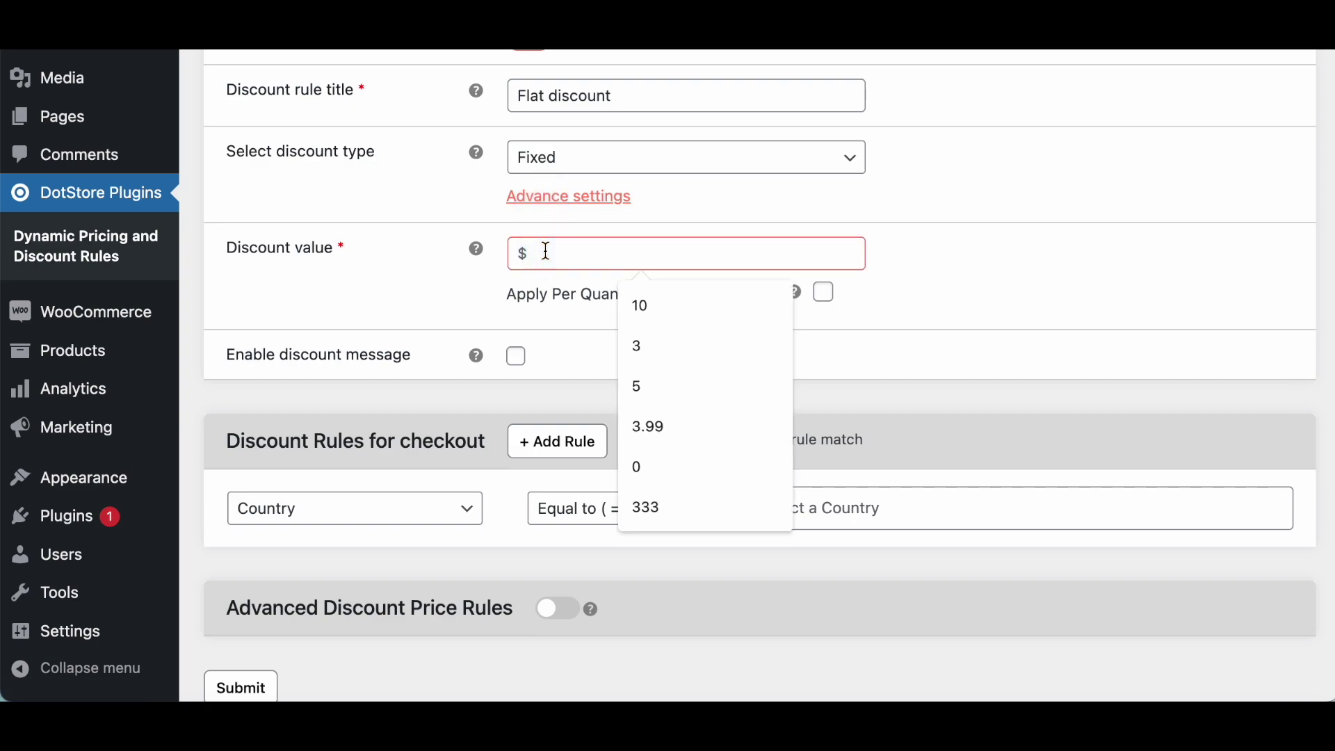
type("100")
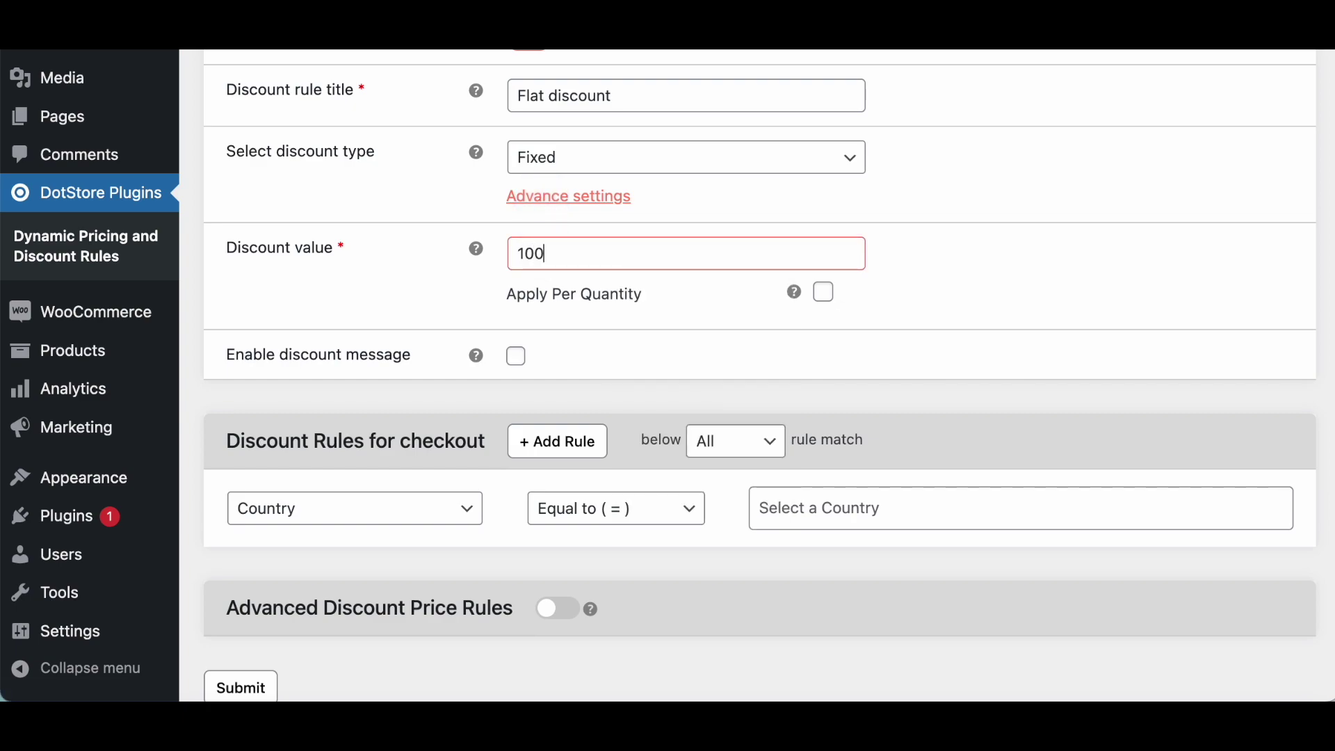
left_click(954, 246)
Try Apply Per Quantity (cart based) and Enable discount message, then switch both back off
scroll(954, 248, "down", 2)
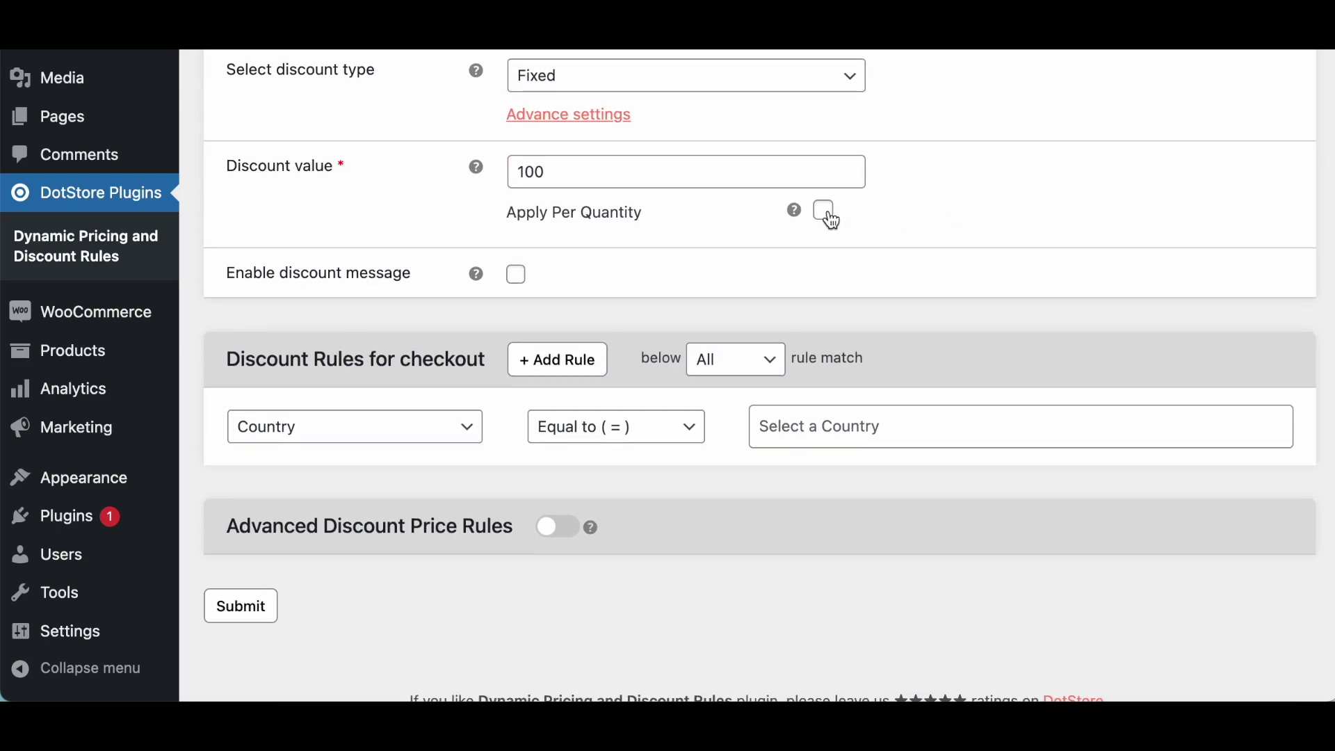
left_click(825, 211)
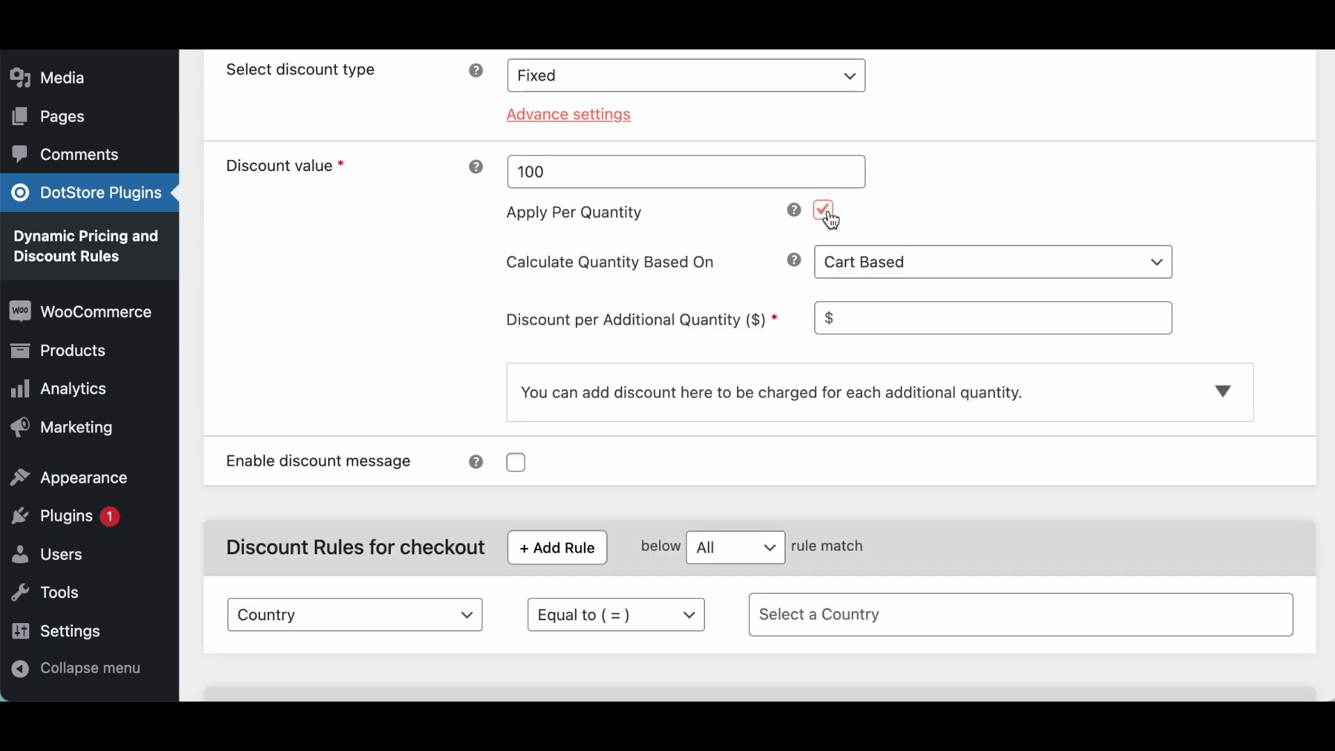
left_click(883, 270)
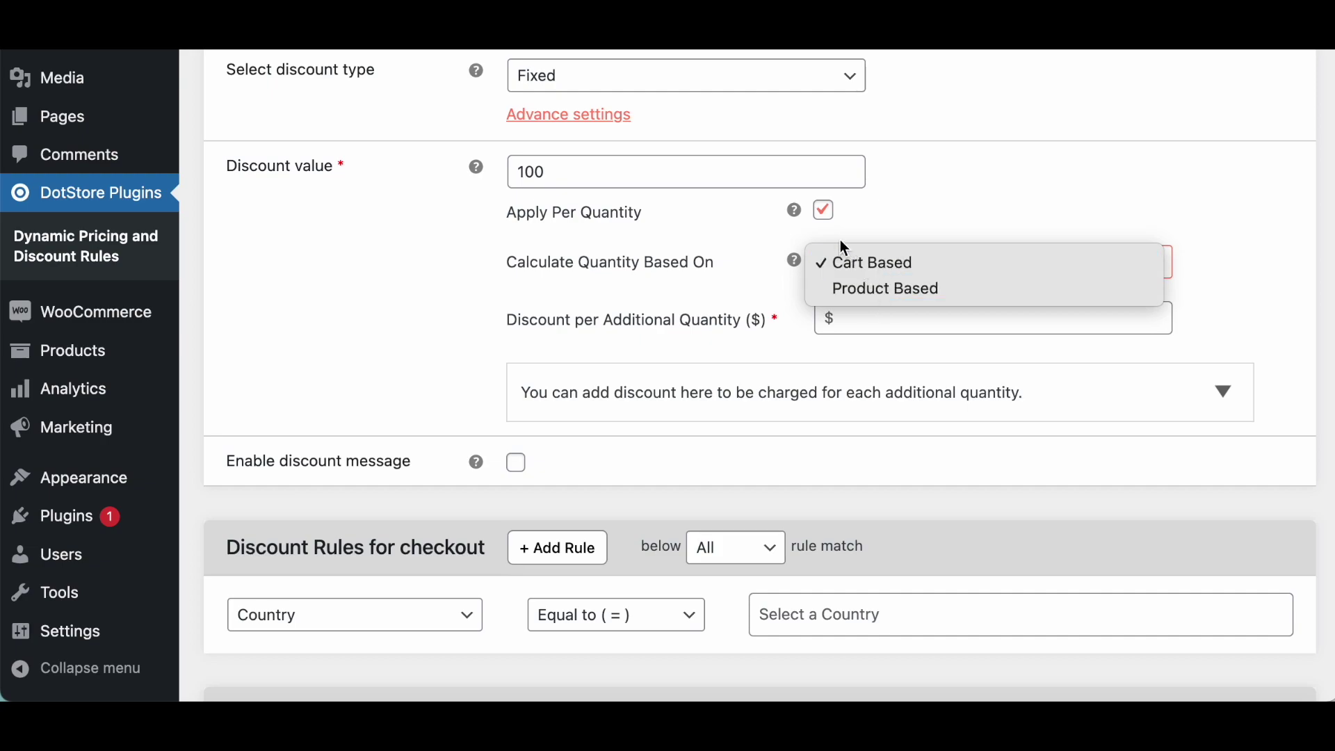
left_click(825, 216)
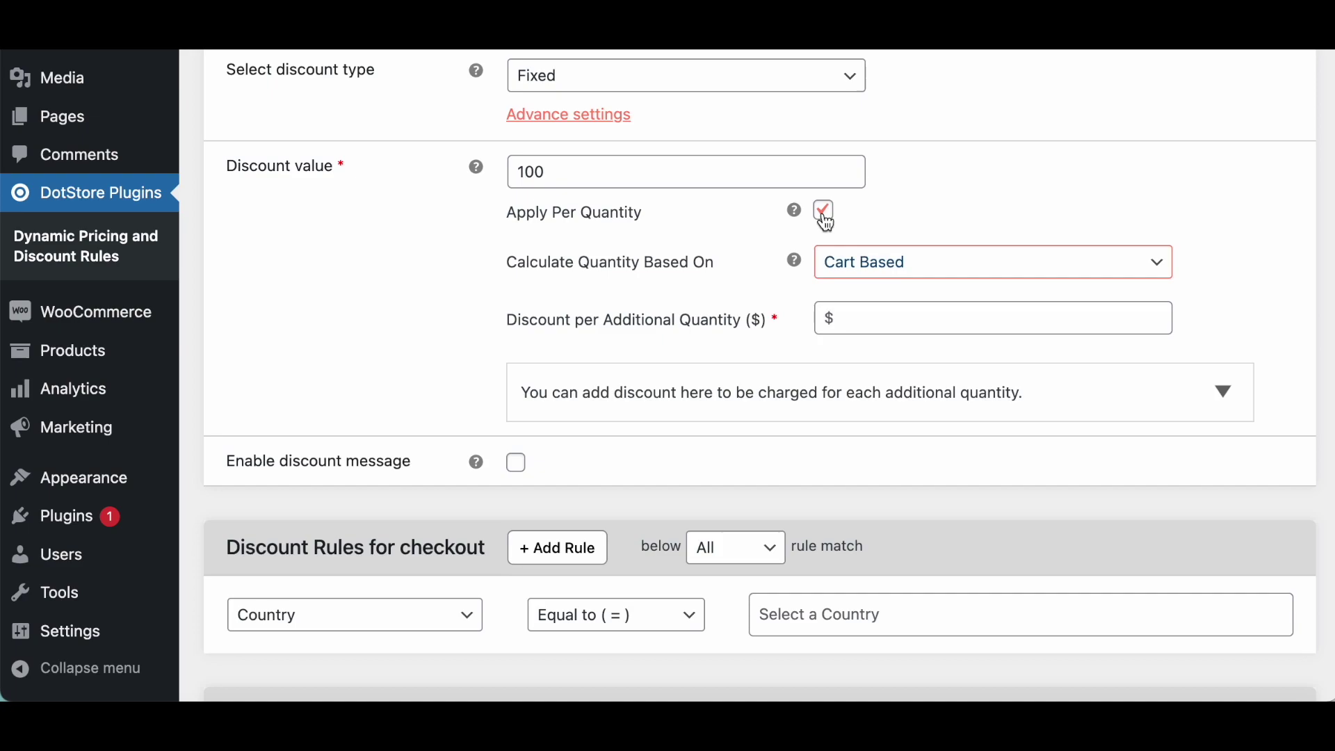
left_click(825, 217)
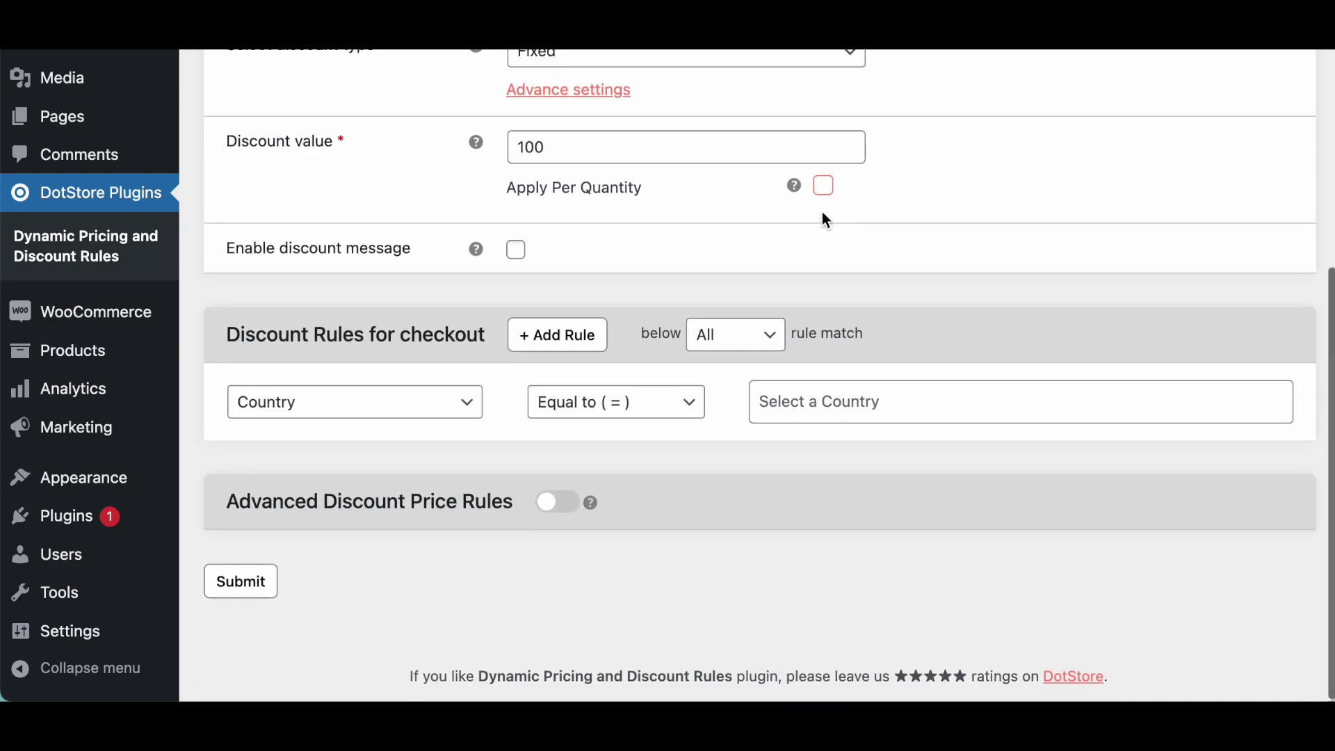
left_click(516, 253)
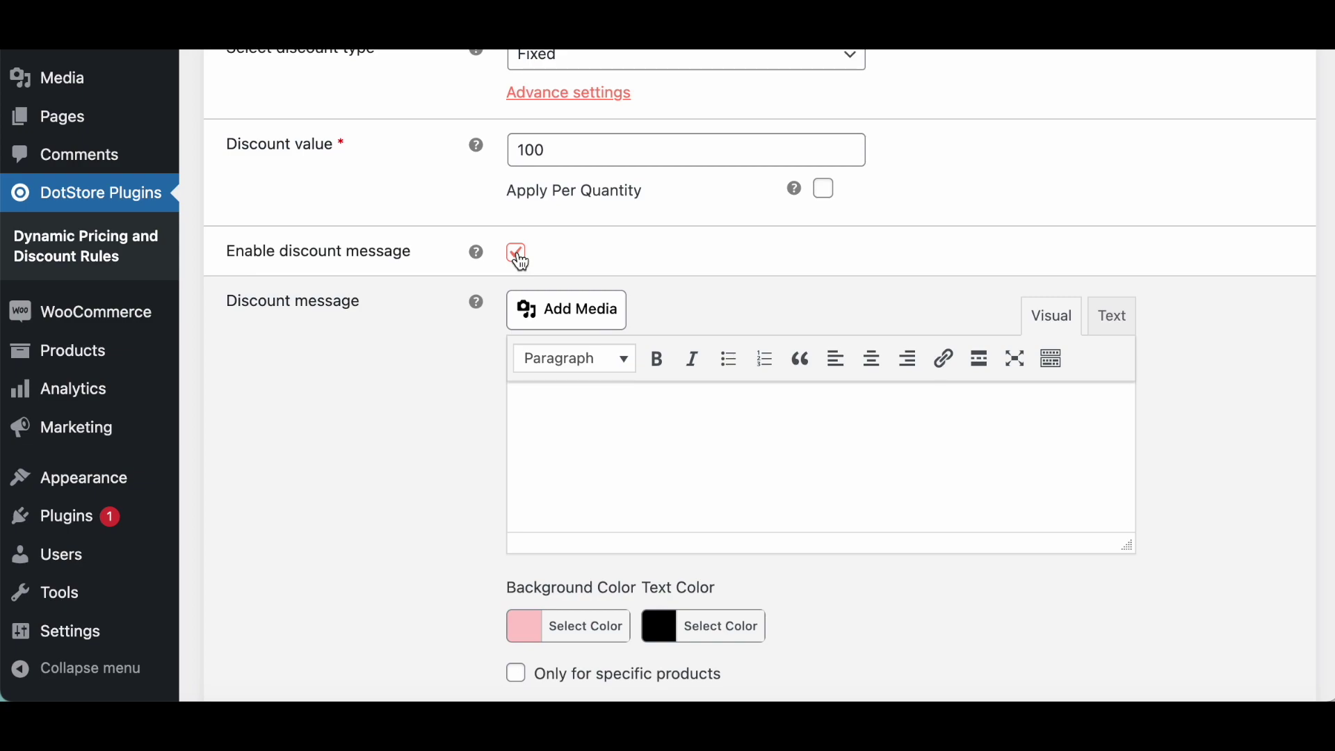
left_click(517, 253)
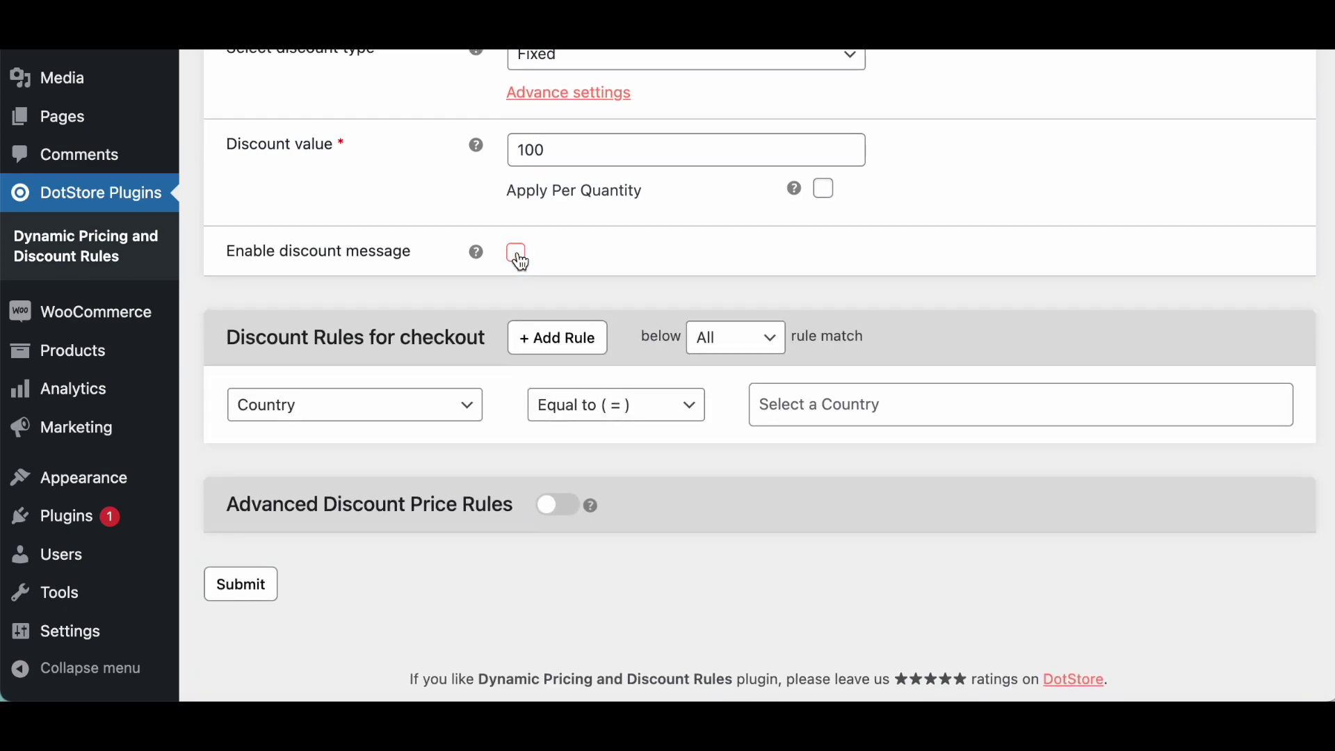
Limit the Country condition to United States (US) and Canada
left_click(351, 413)
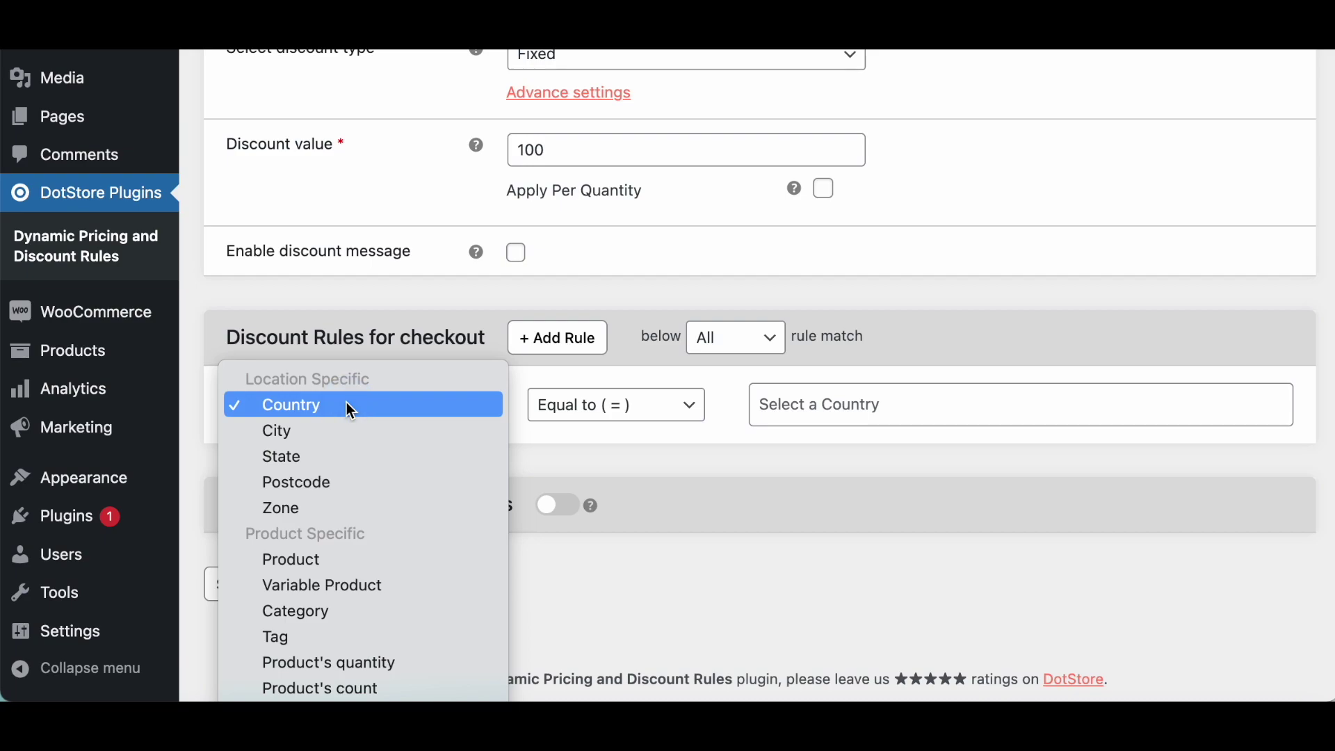
scroll(352, 412, "down", 5)
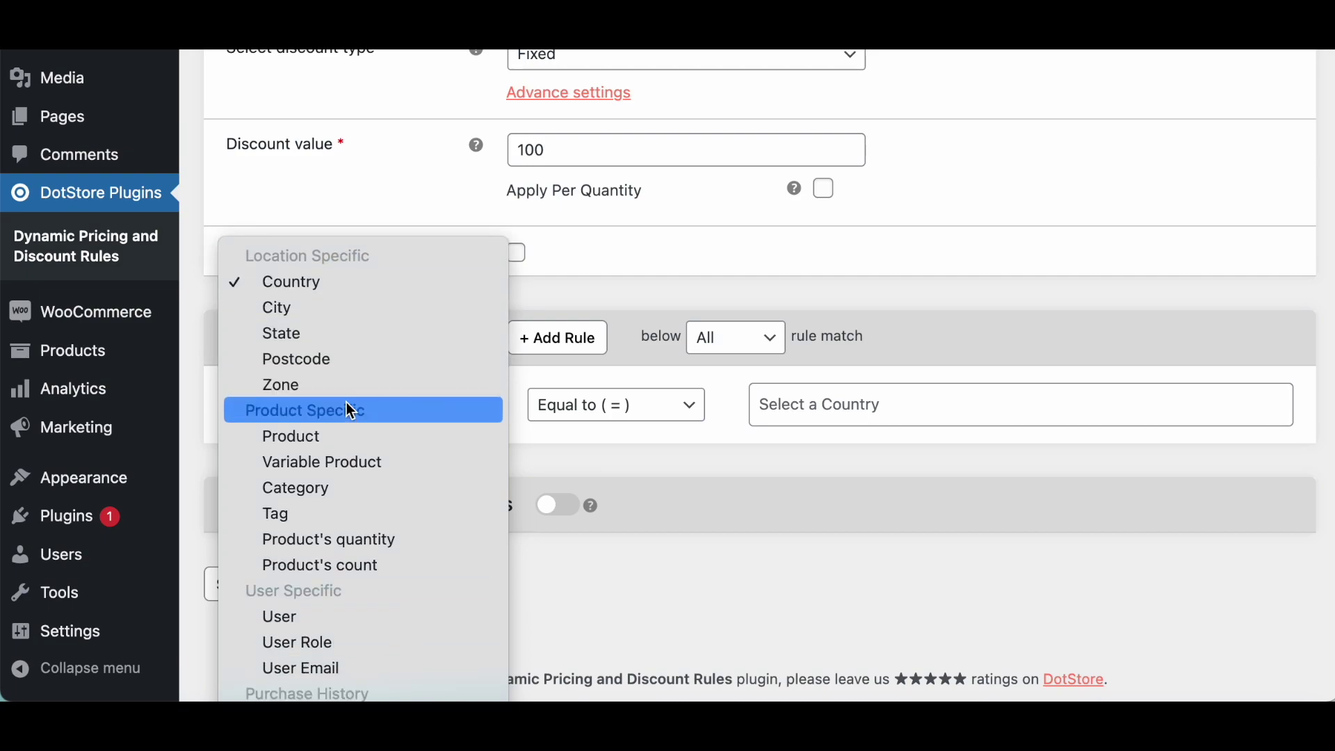
scroll(351, 412, "down", 3)
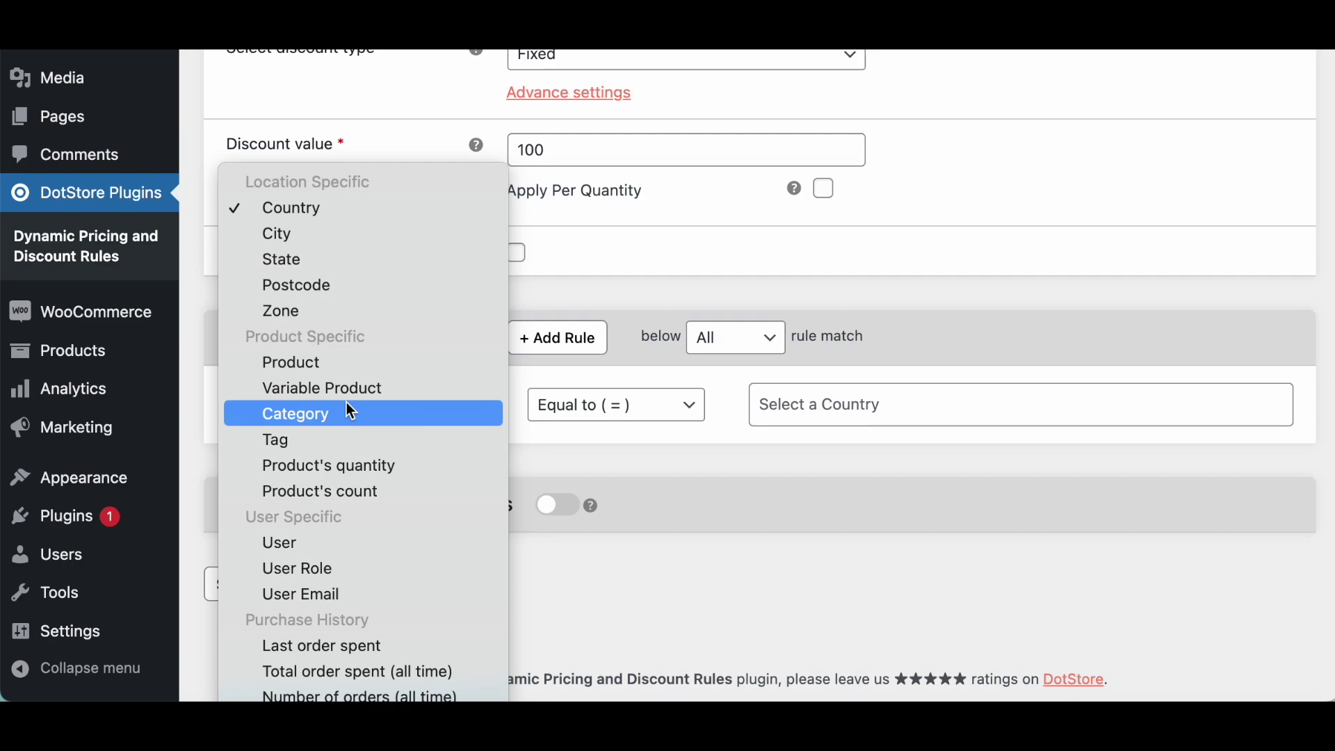
scroll(351, 411, "down", 12)
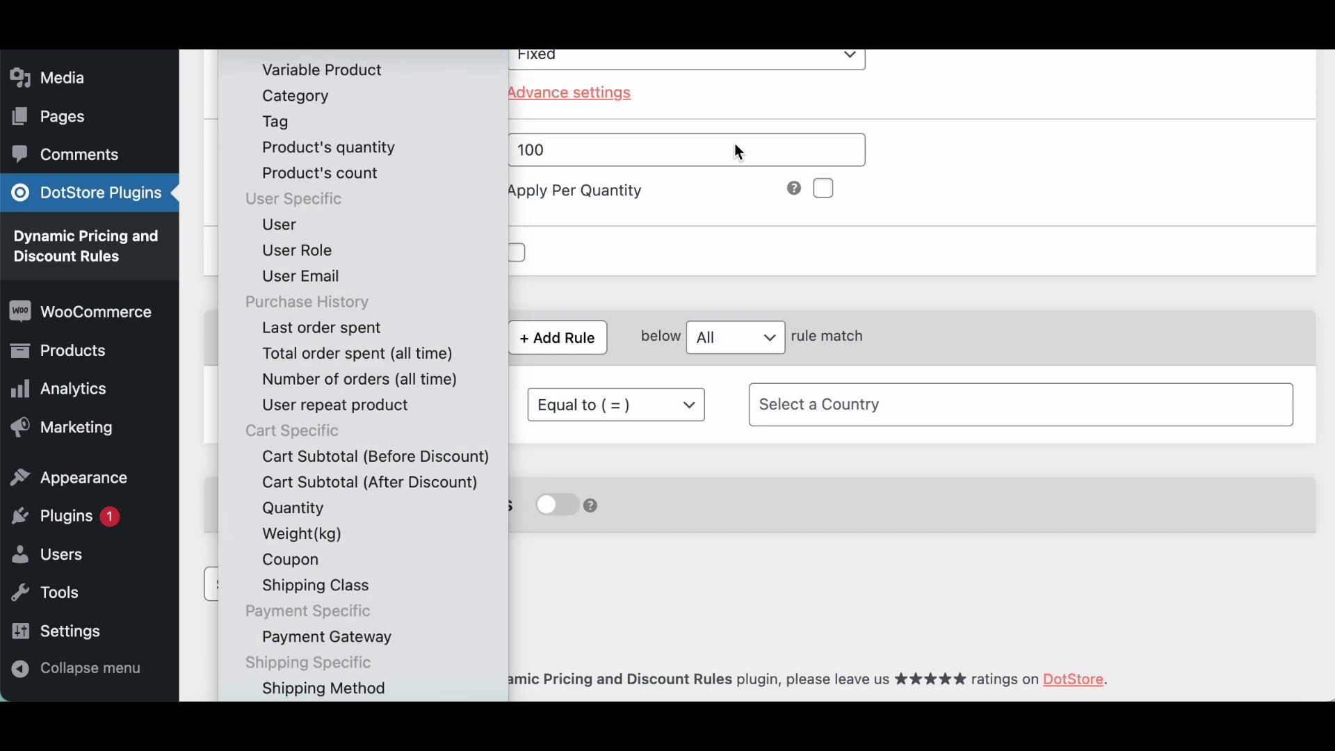
left_click(807, 404)
left_click(809, 406)
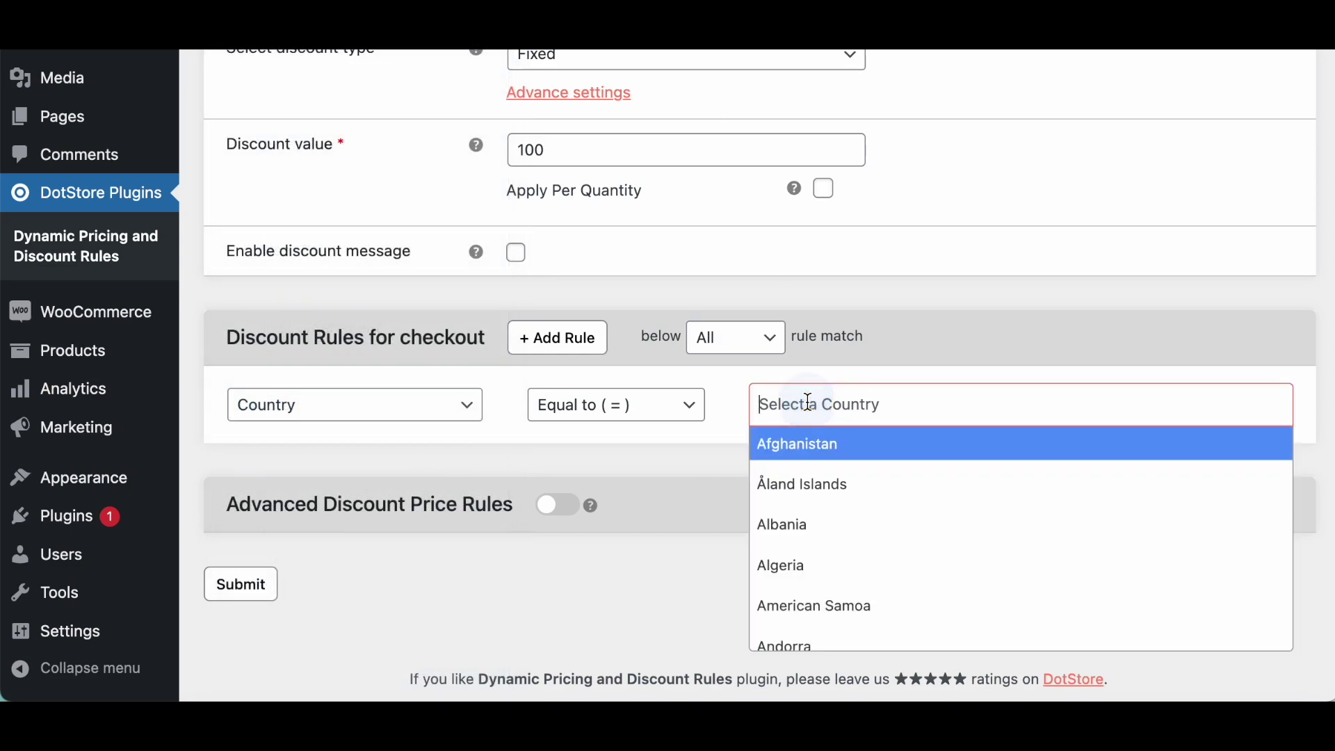
type("unite")
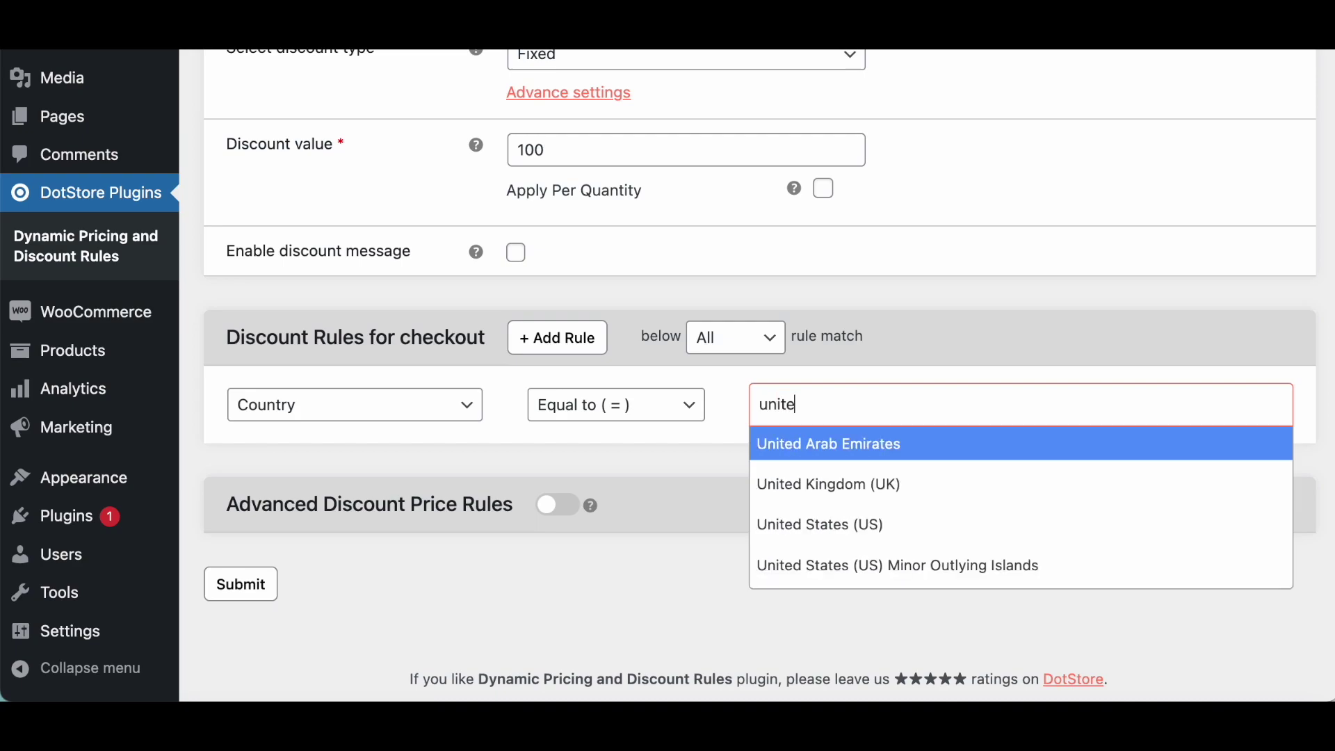
left_click(863, 525)
type("cana")
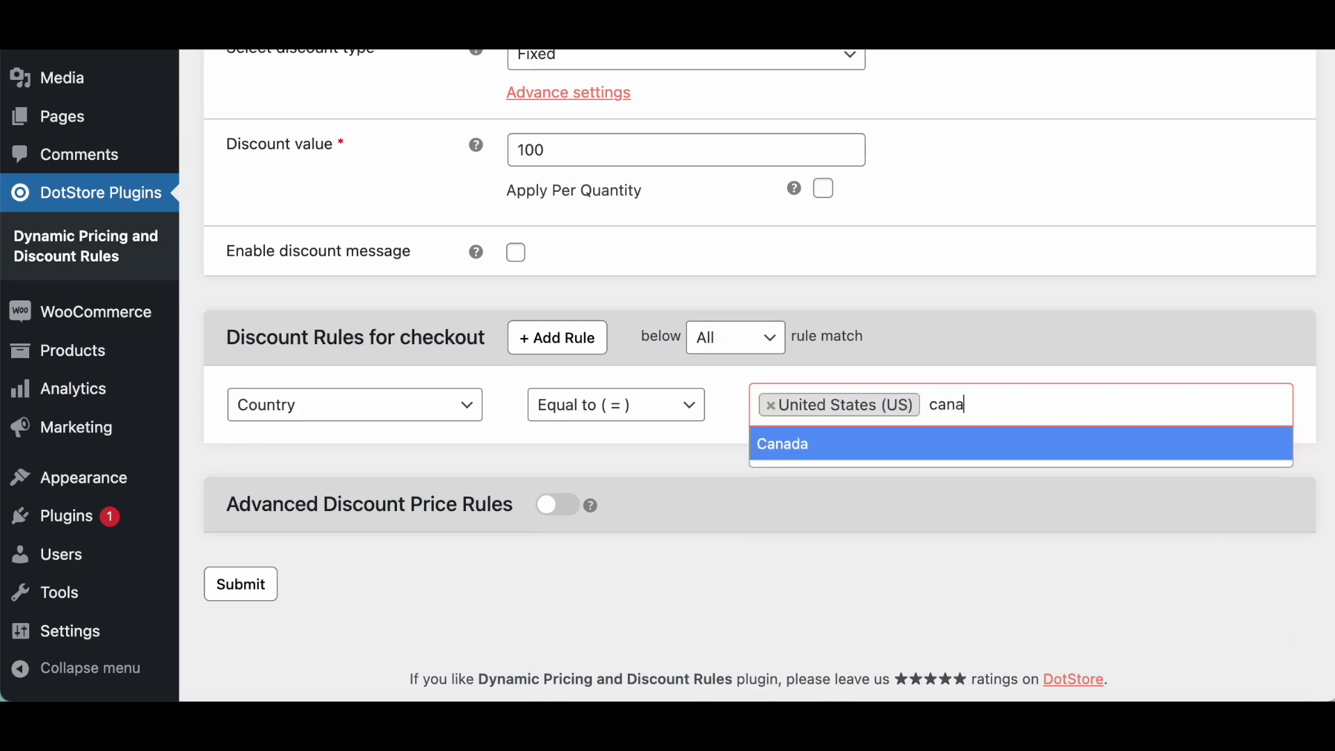
left_click(847, 444)
Add a Cart Subtotal (Before Discount) greater than 2000 condition and enable Advanced Discount Price Rules
left_click(563, 338)
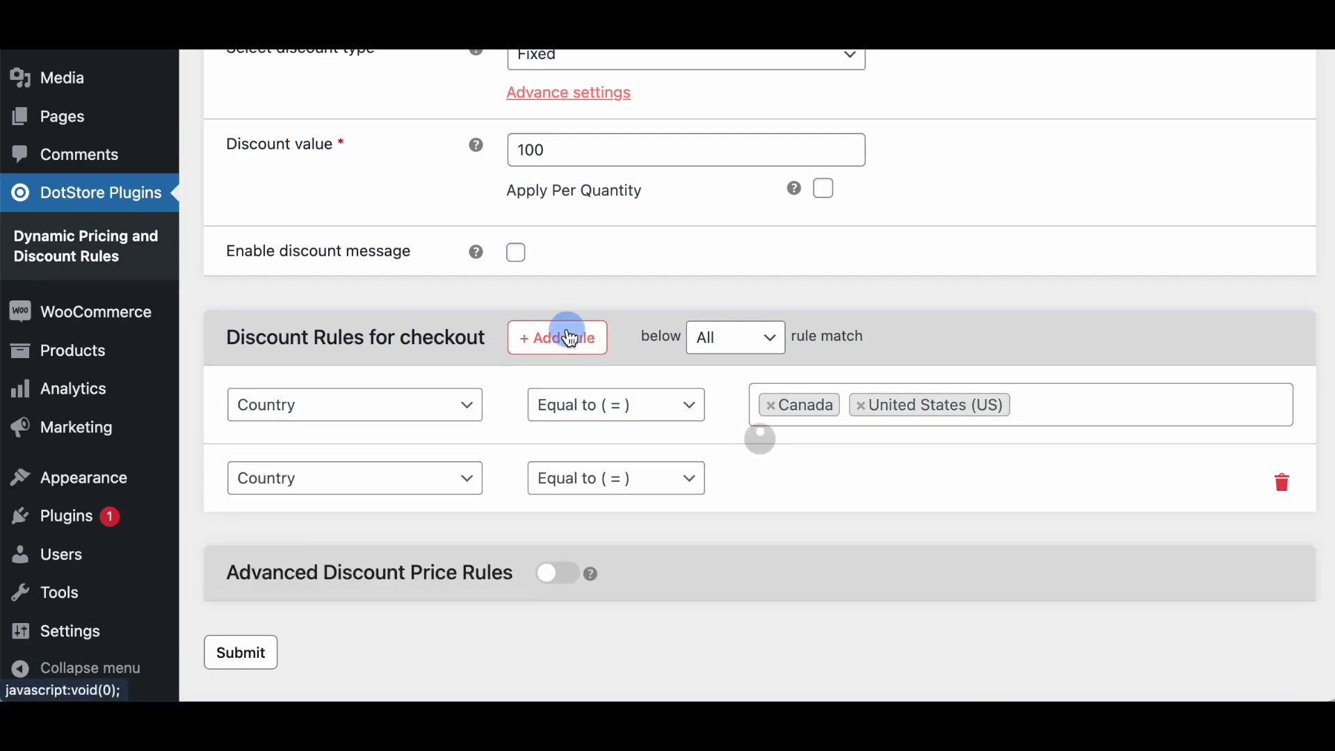
left_click(345, 483)
scroll(343, 487, "down", 5)
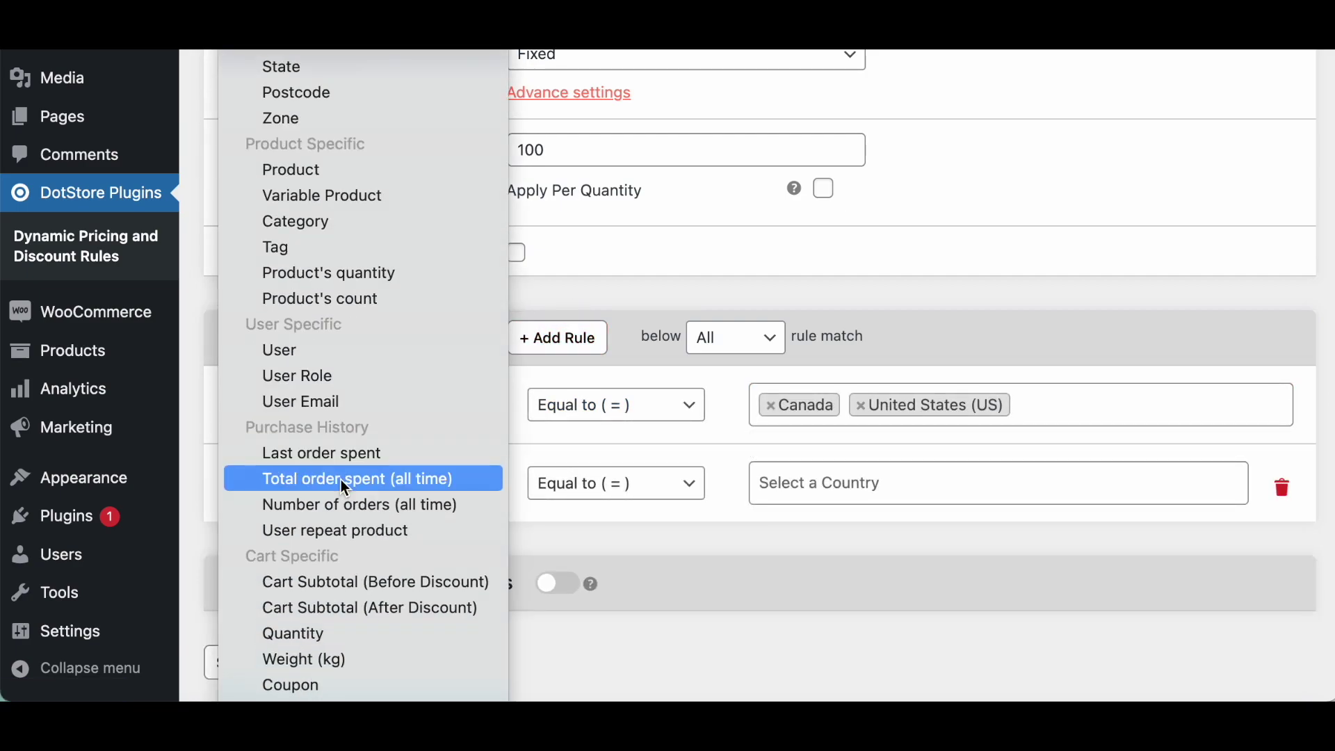
left_click(354, 581)
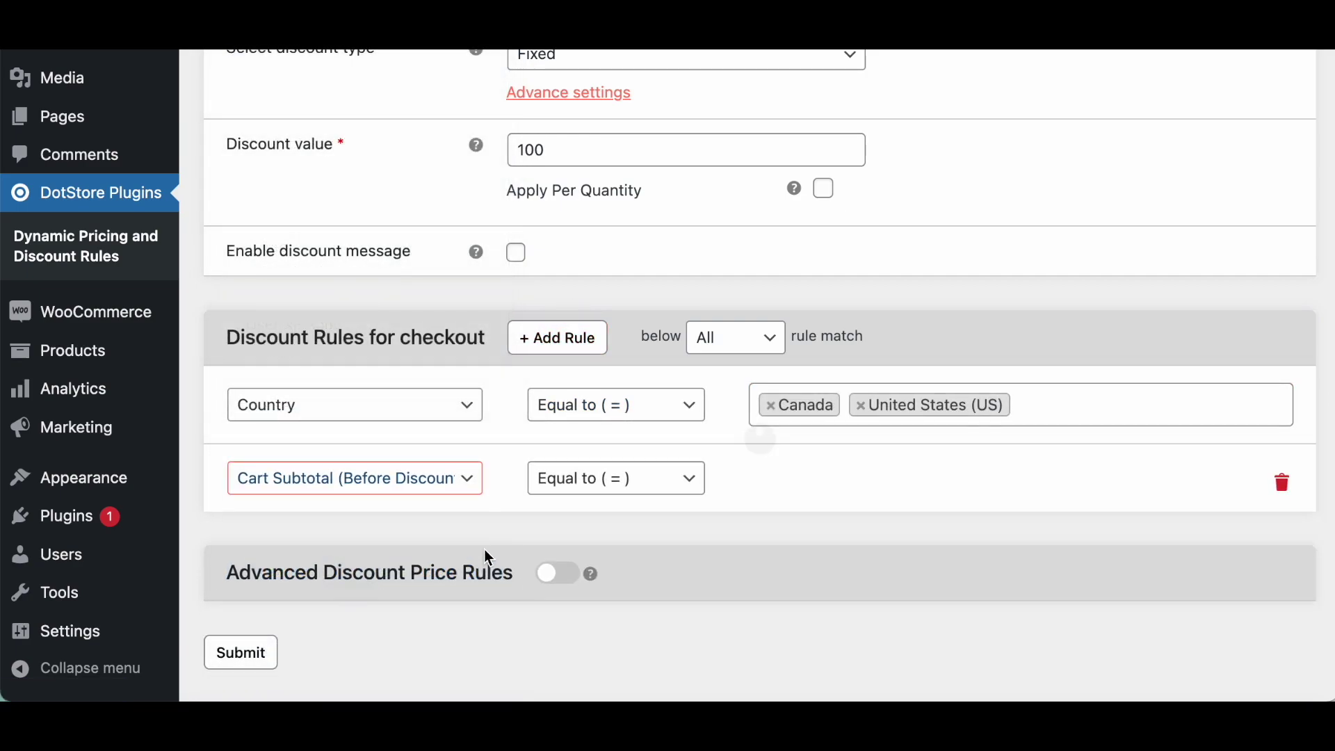
left_click(608, 478)
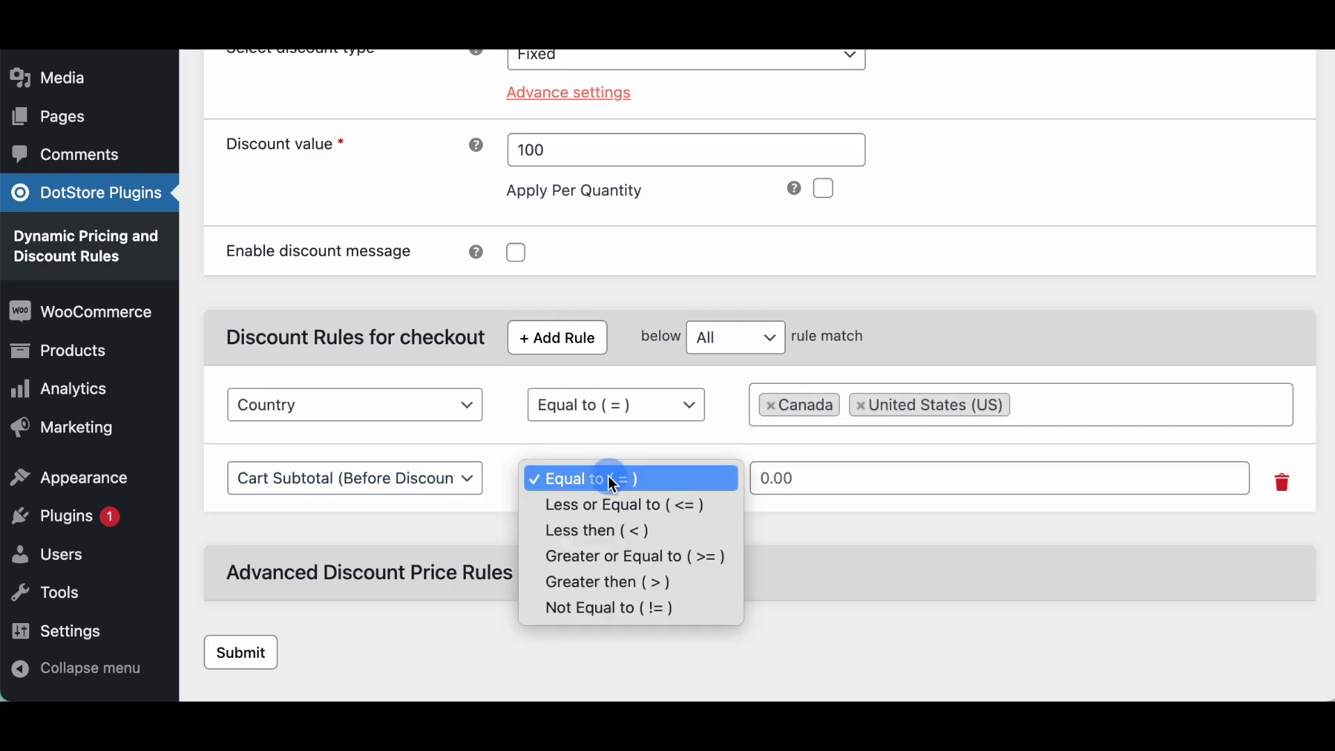
left_click(638, 582)
left_click(818, 468)
type("2000")
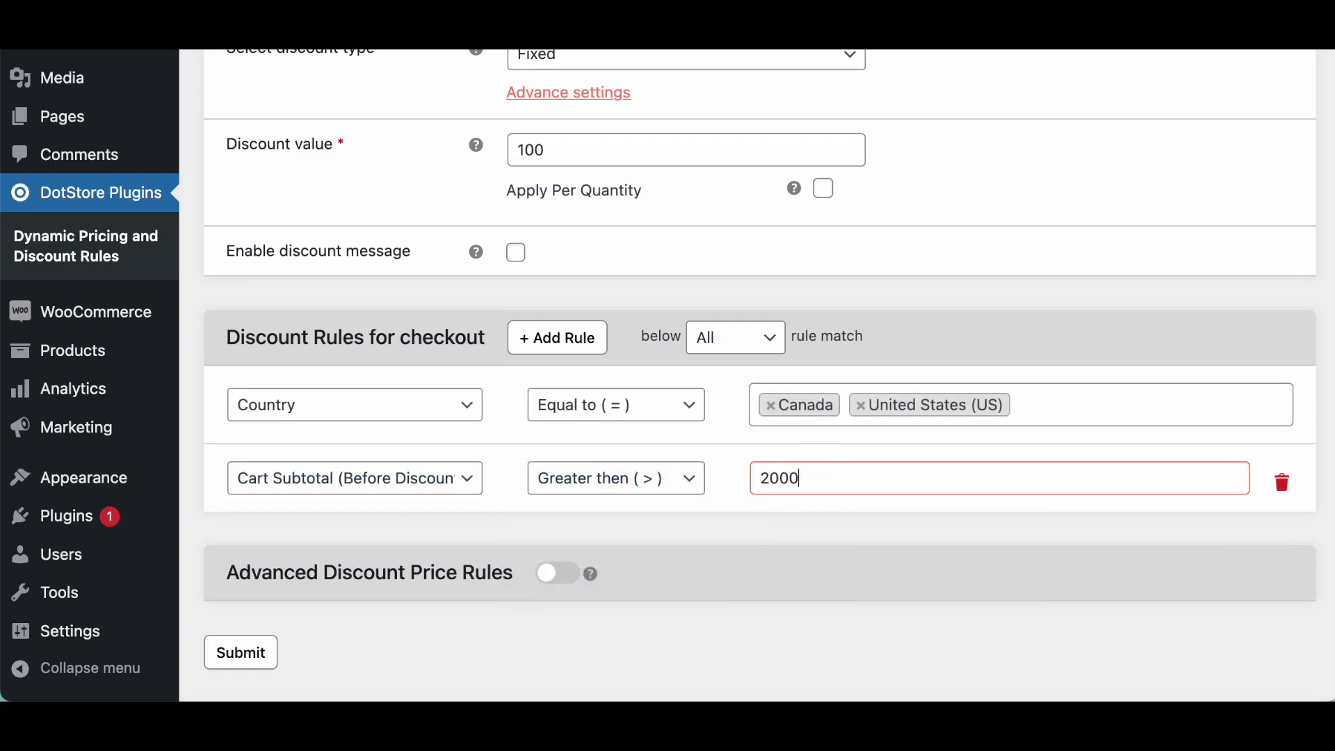
left_click(560, 576)
scroll(562, 589, "down", 2)
scroll(562, 590, "down", 1)
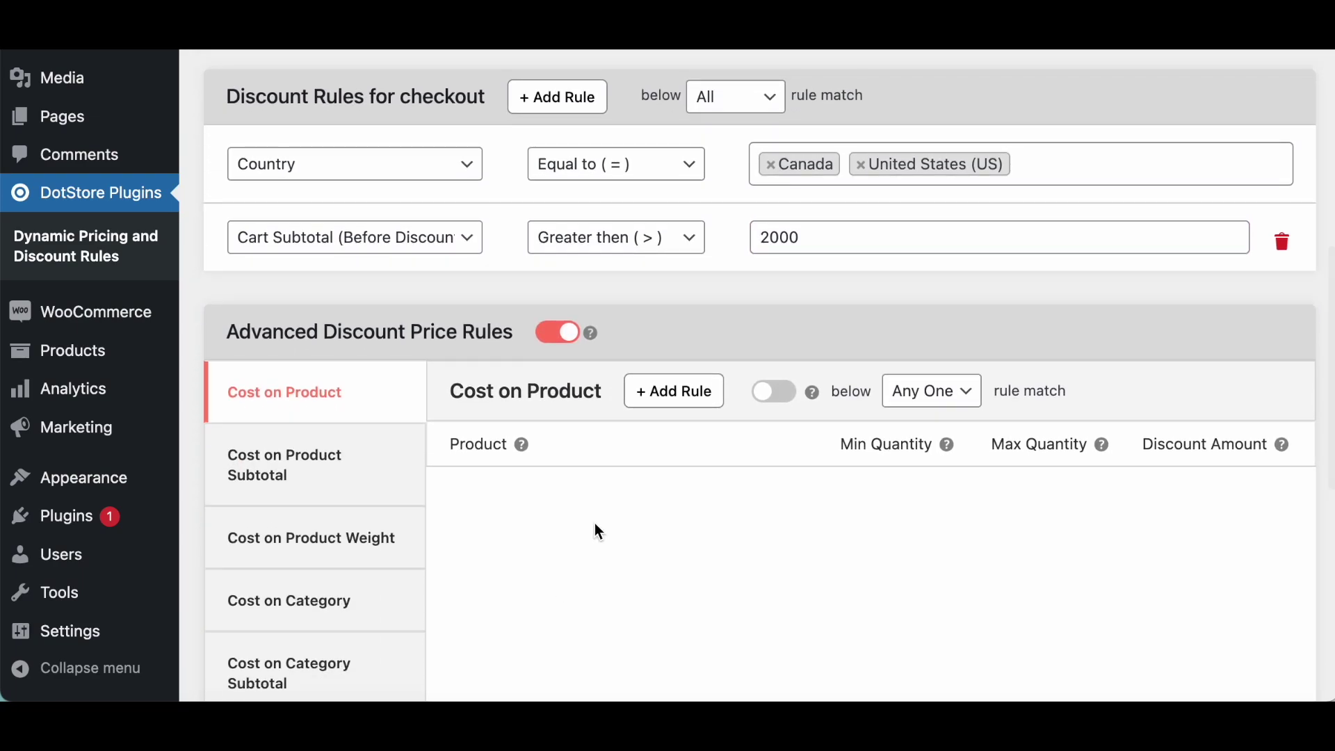
scroll(598, 532, "down", 1)
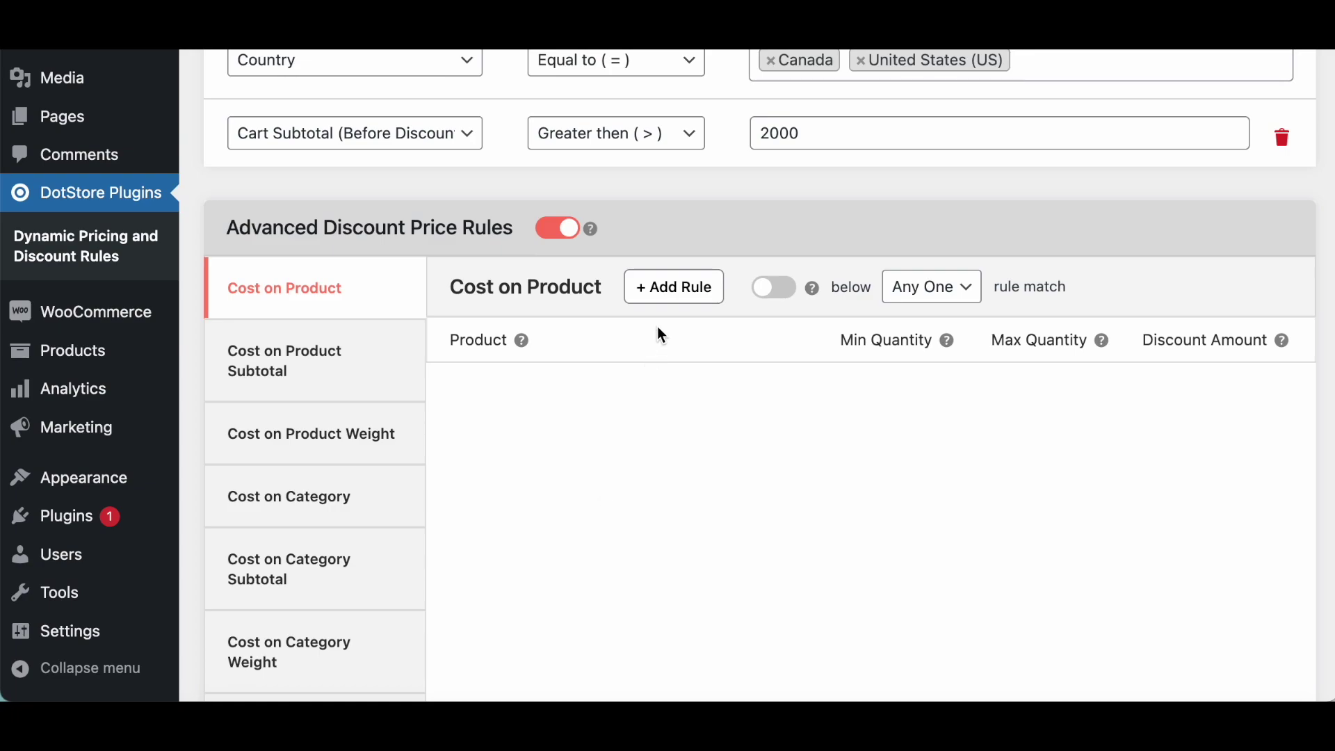
left_click(666, 288)
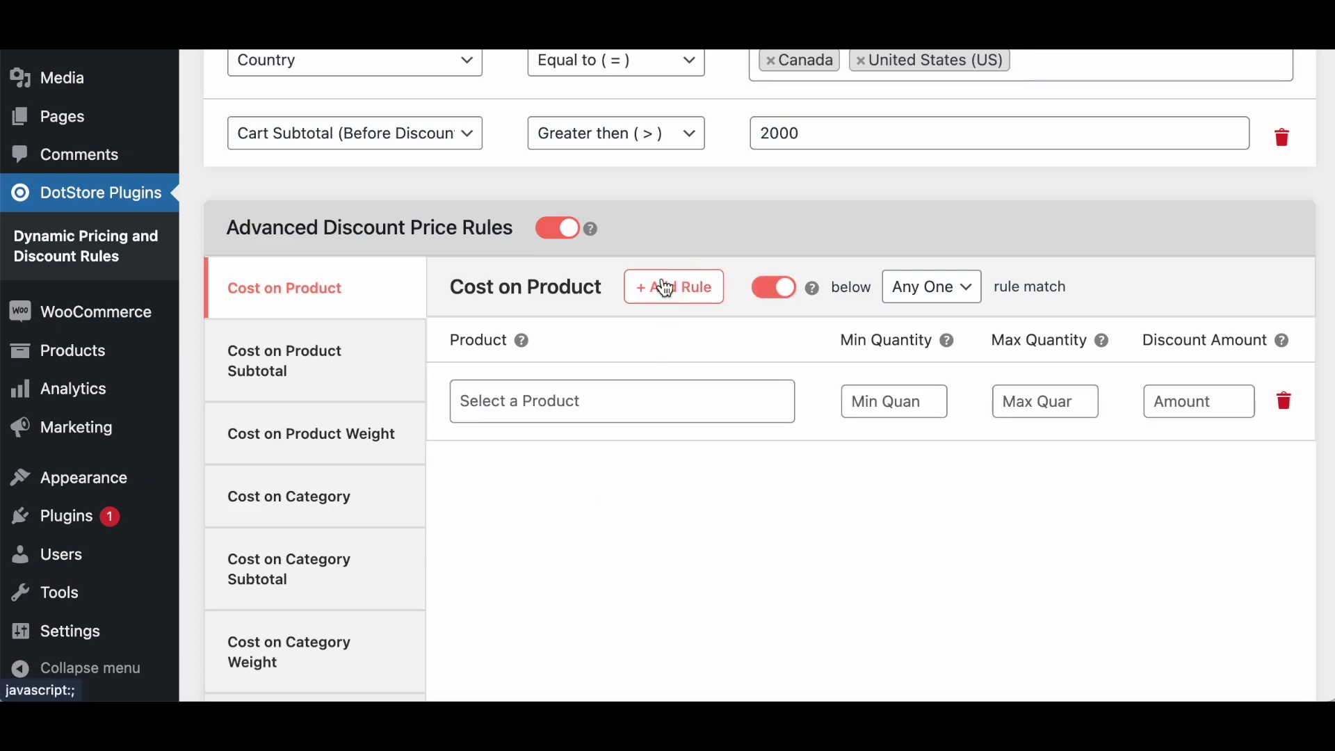
left_click(577, 396)
type("aja")
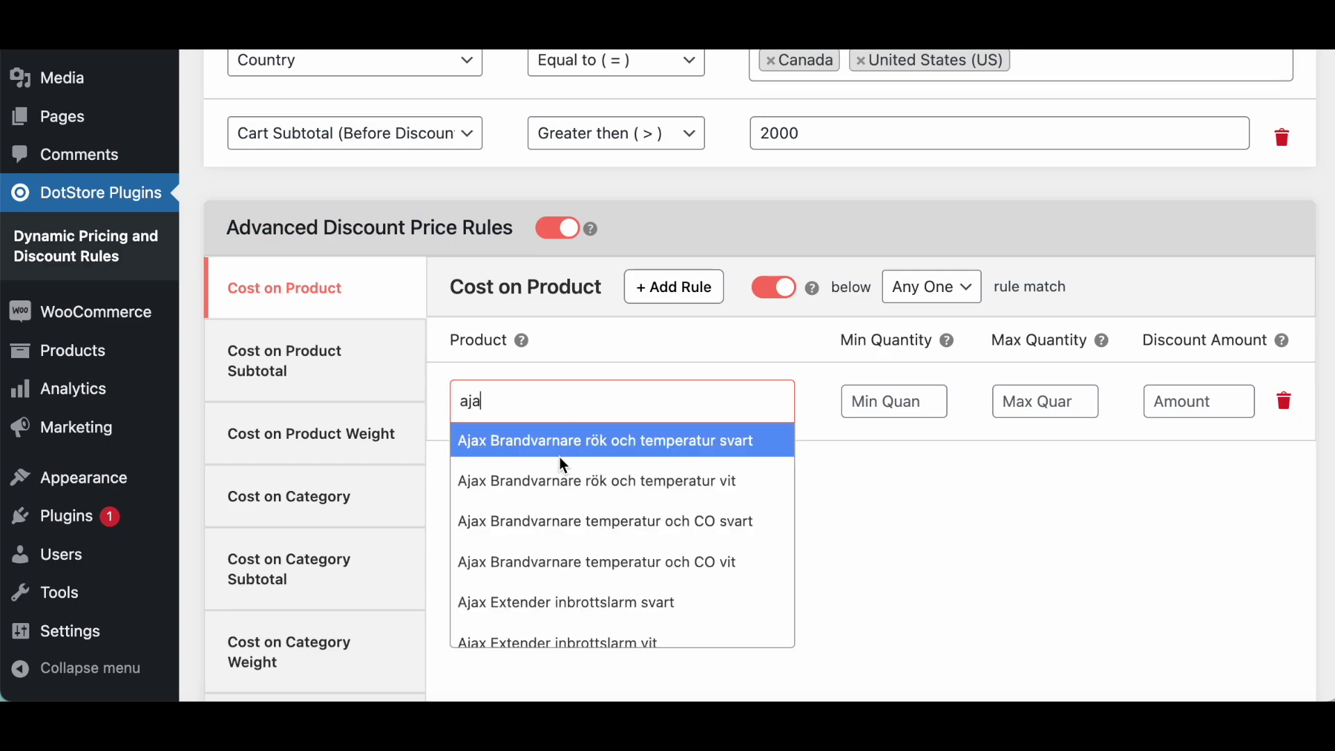
left_click(729, 445)
left_click(877, 422)
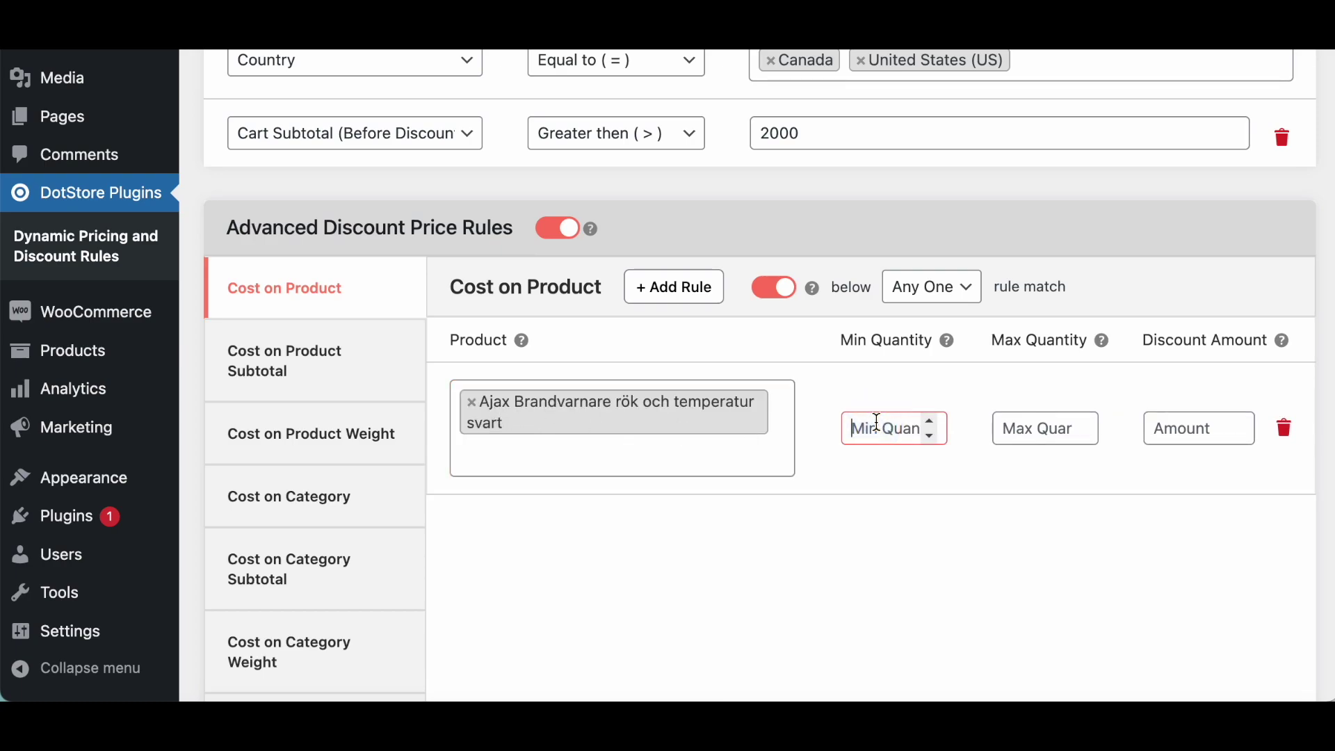
type("1")
left_click(1025, 425)
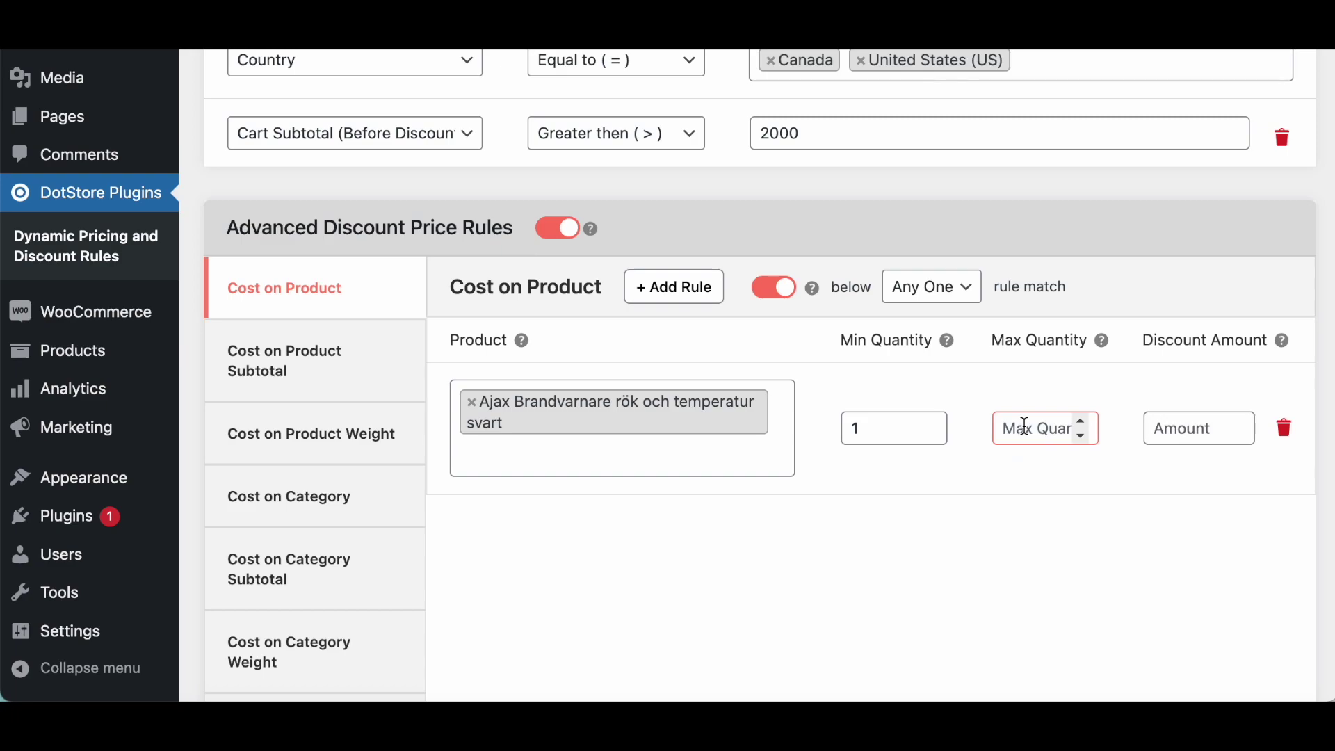
type("10")
left_click(1156, 434)
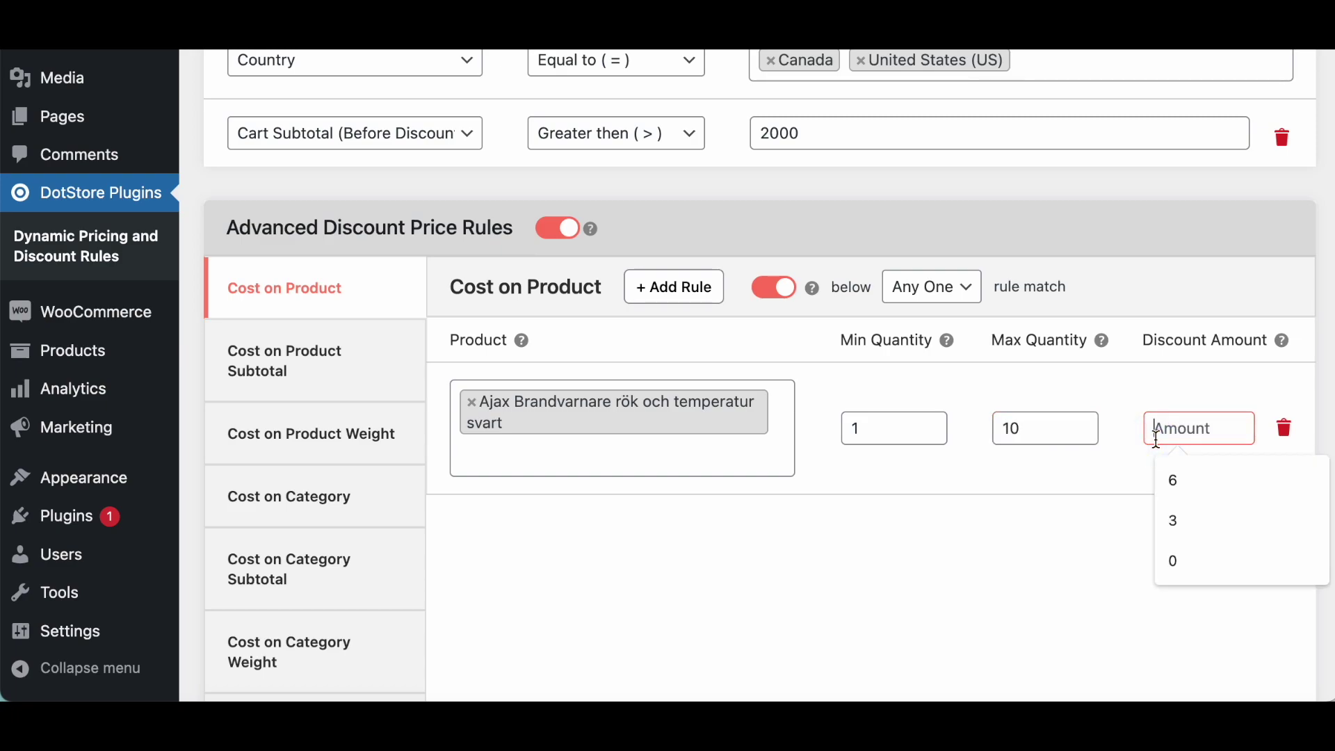
type("5")
left_click(1064, 395)
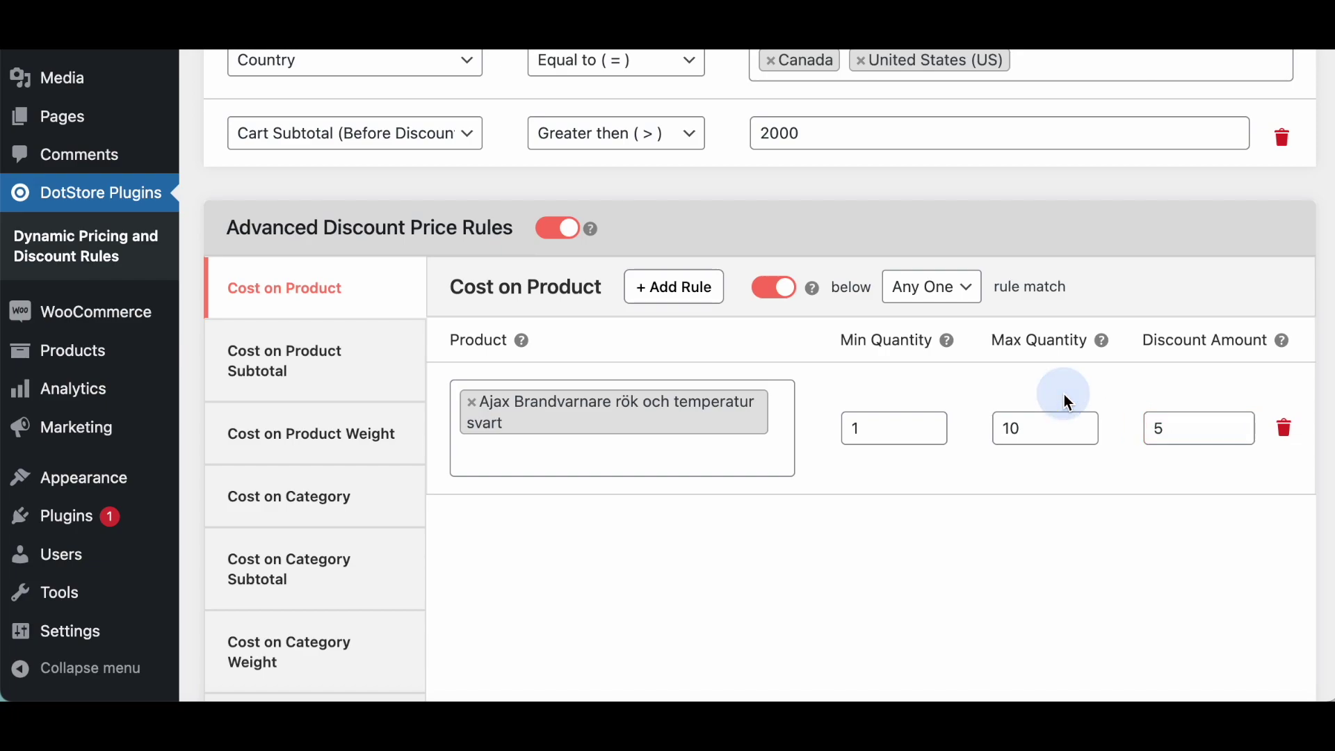
scroll(1065, 394, "up", 10)
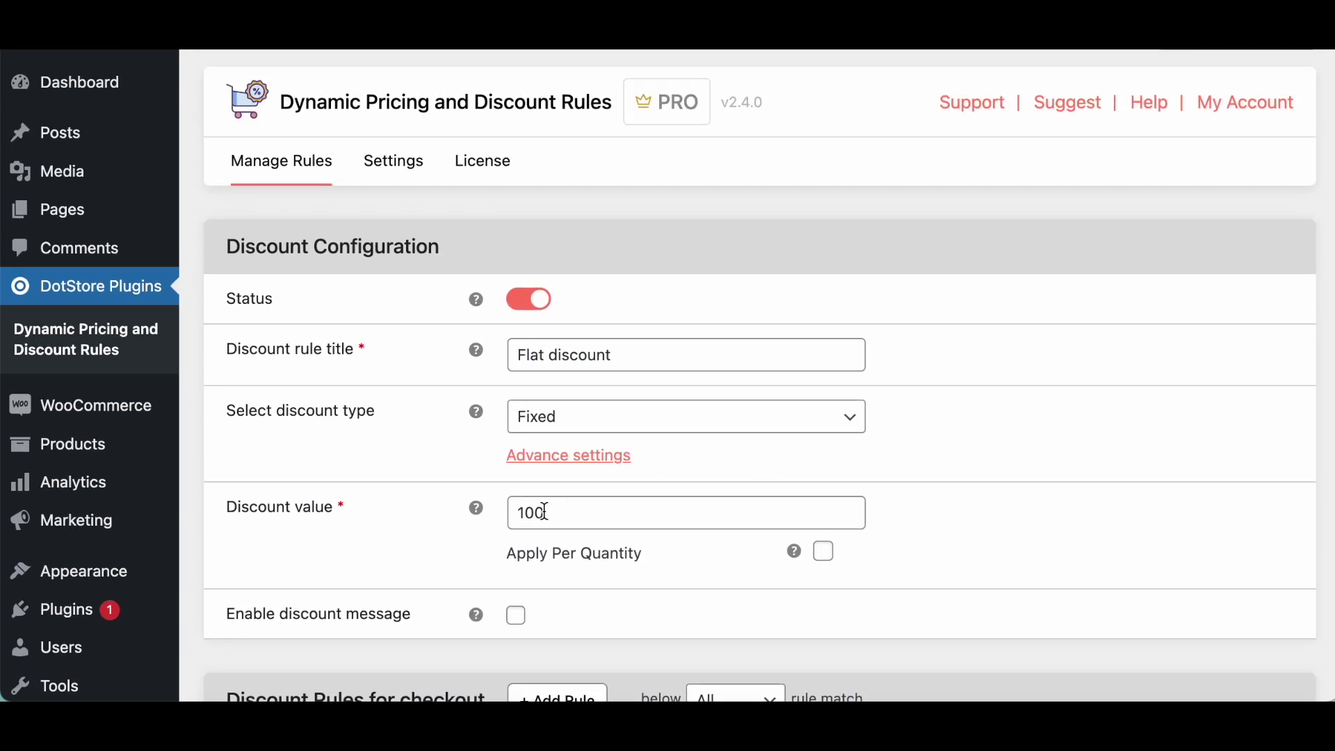
scroll(545, 511, "down", 9)
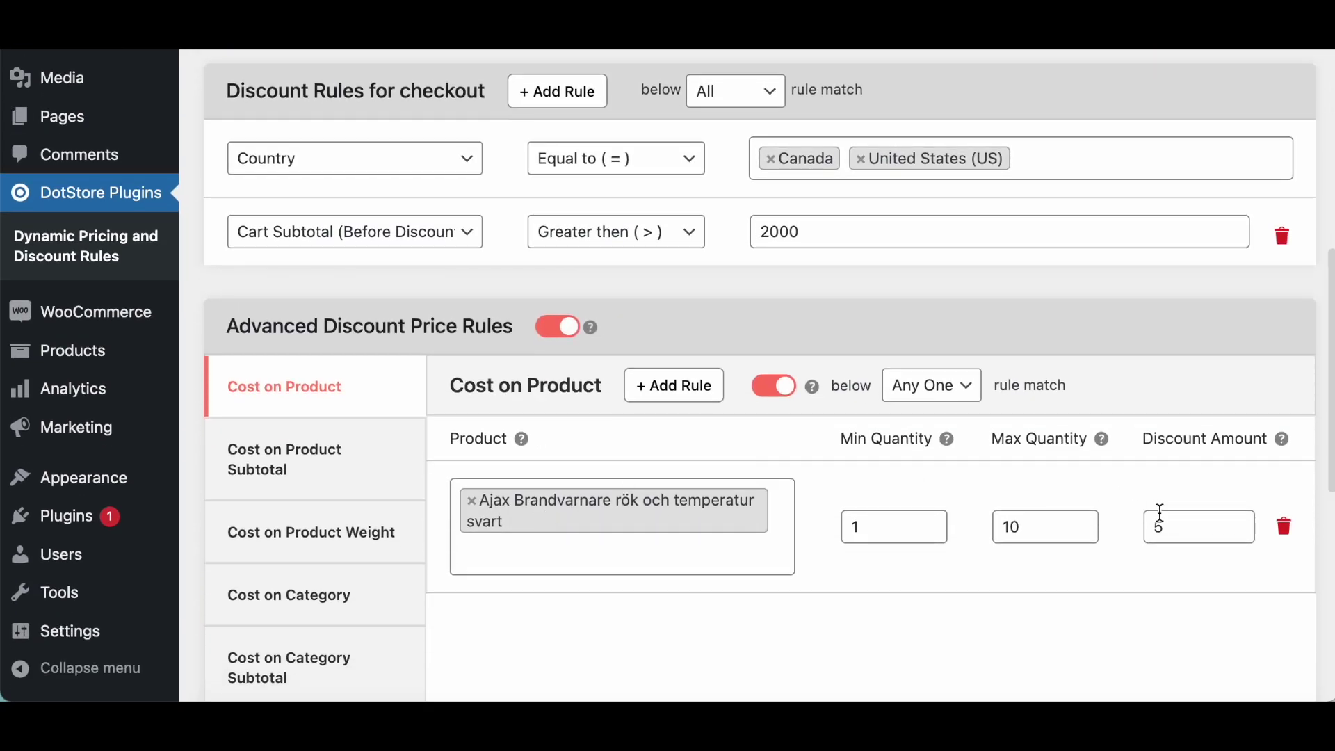
scroll(1160, 513, "down", 1)
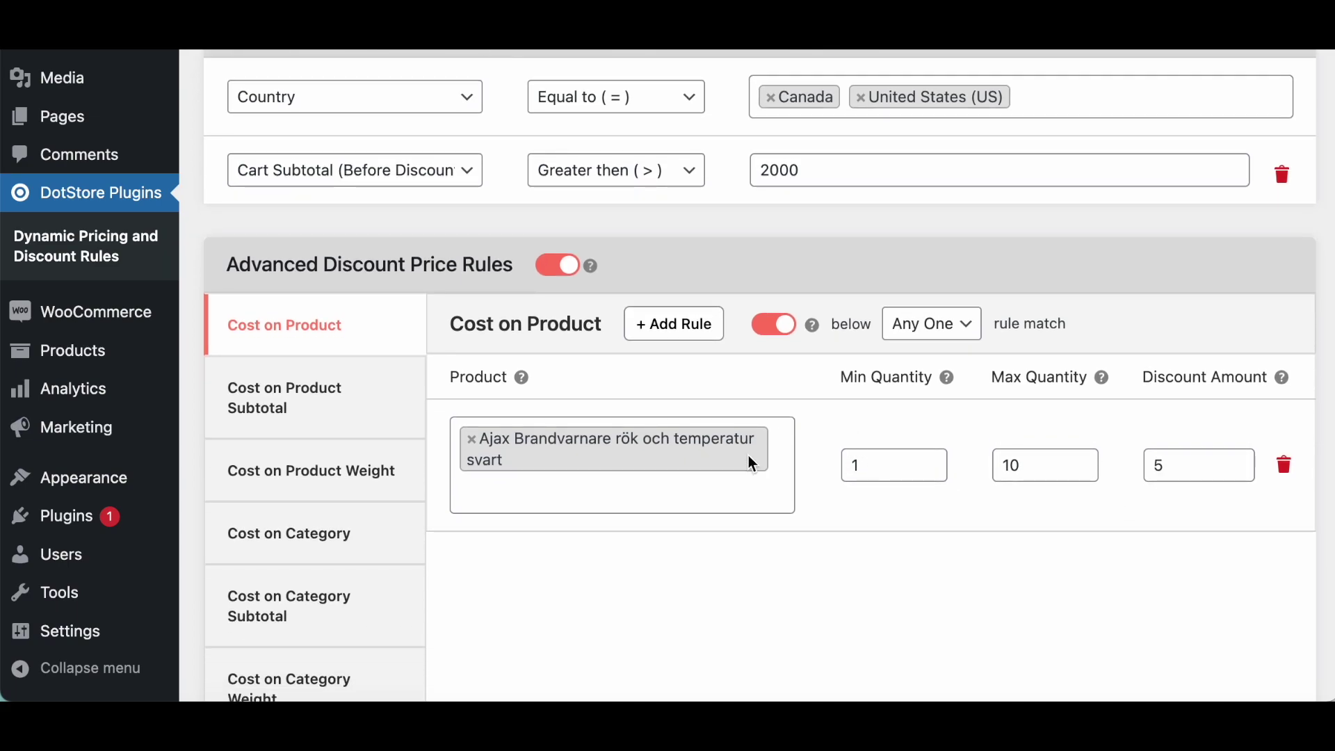
left_click(322, 471)
scroll(323, 482, "down", 5)
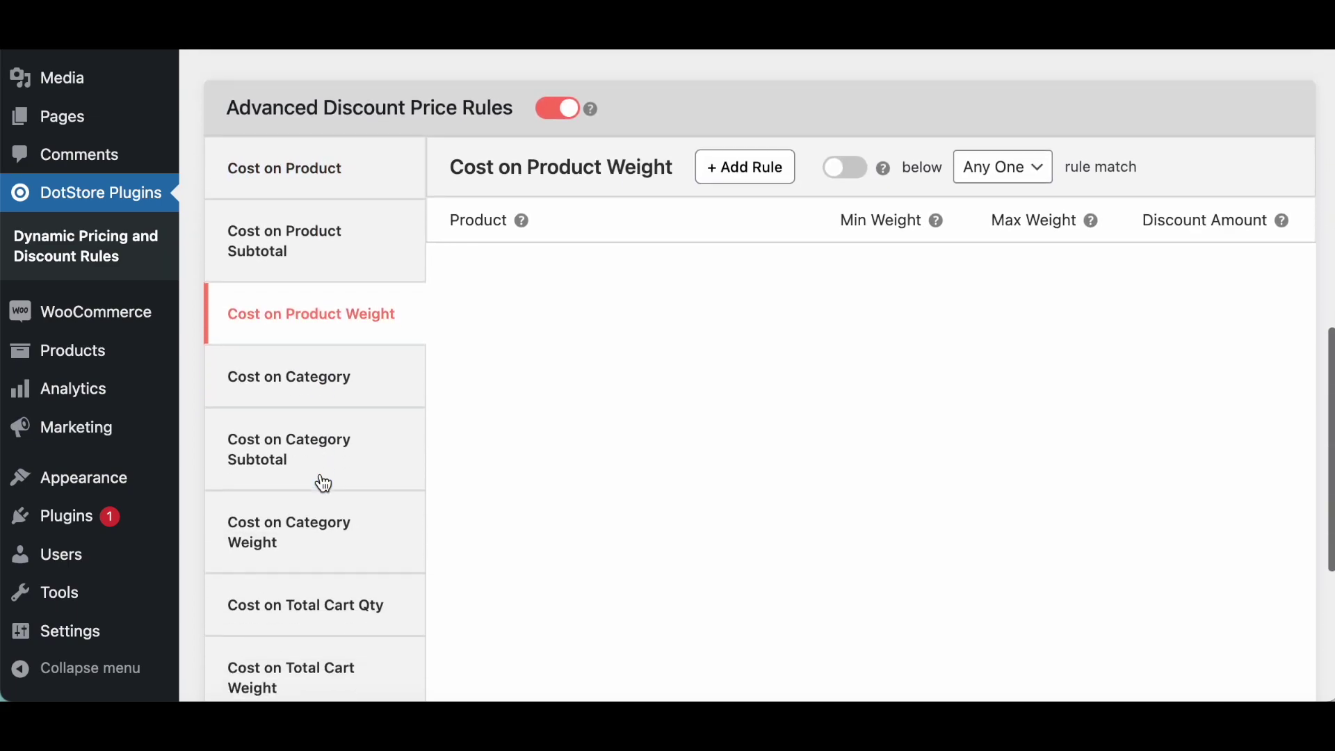
scroll(322, 483, "down", 3)
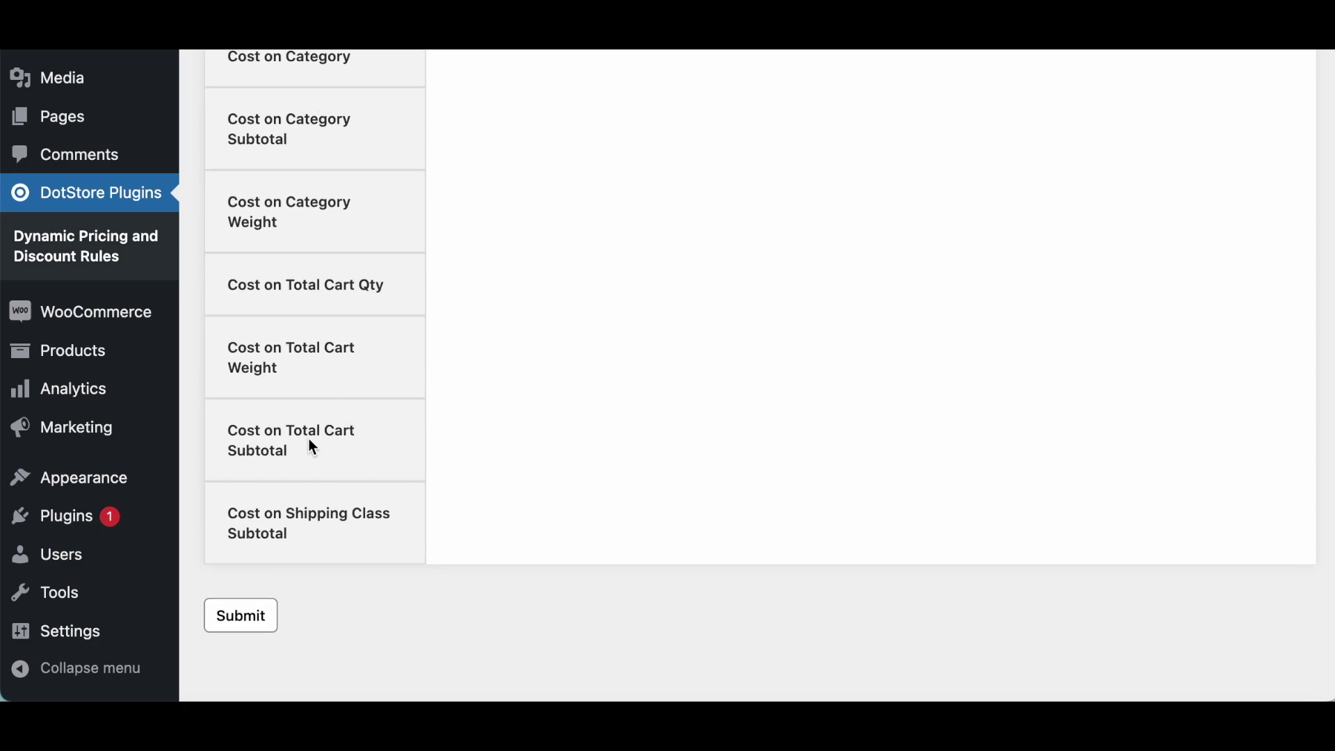
scroll(310, 447, "up", 6)
scroll(310, 441, "up", 2)
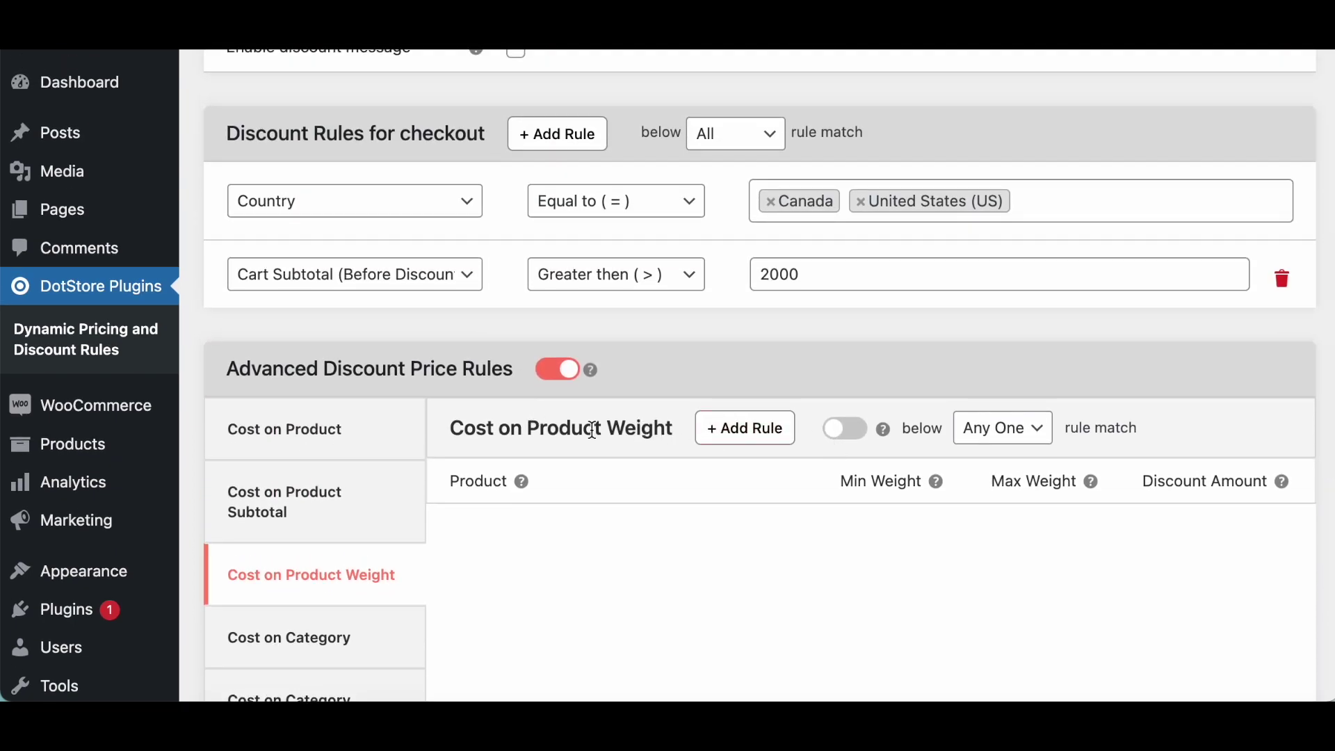
left_click(333, 437)
left_click(1287, 568)
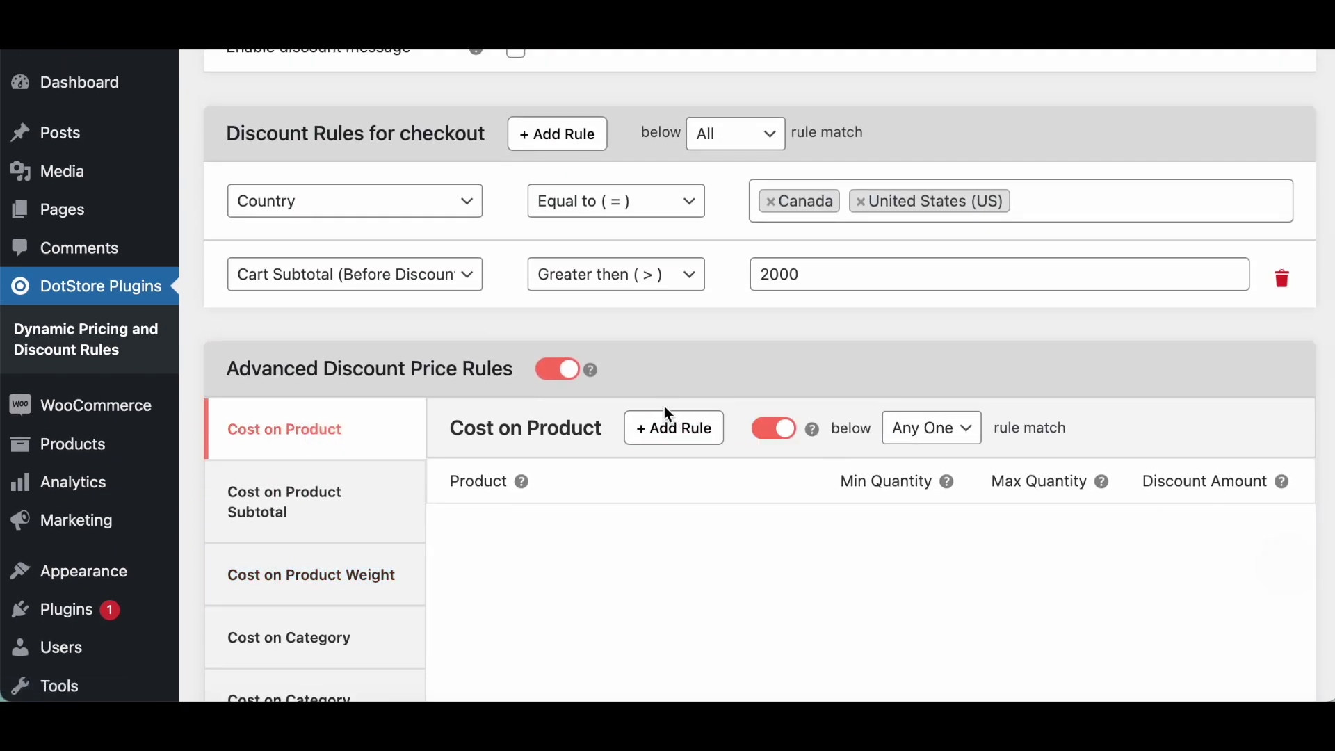
left_click(566, 369)
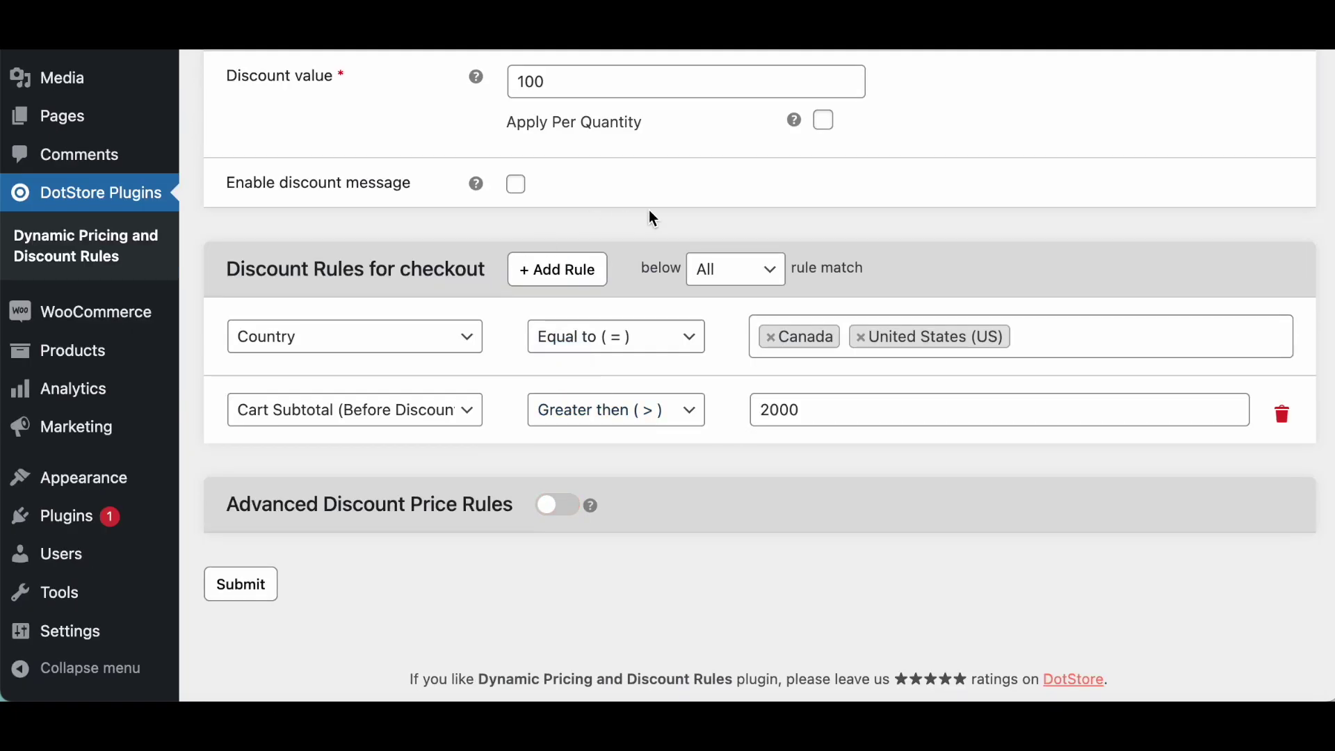
Submit the Flat discount rule and return to the Manage Rules list
left_click(240, 590)
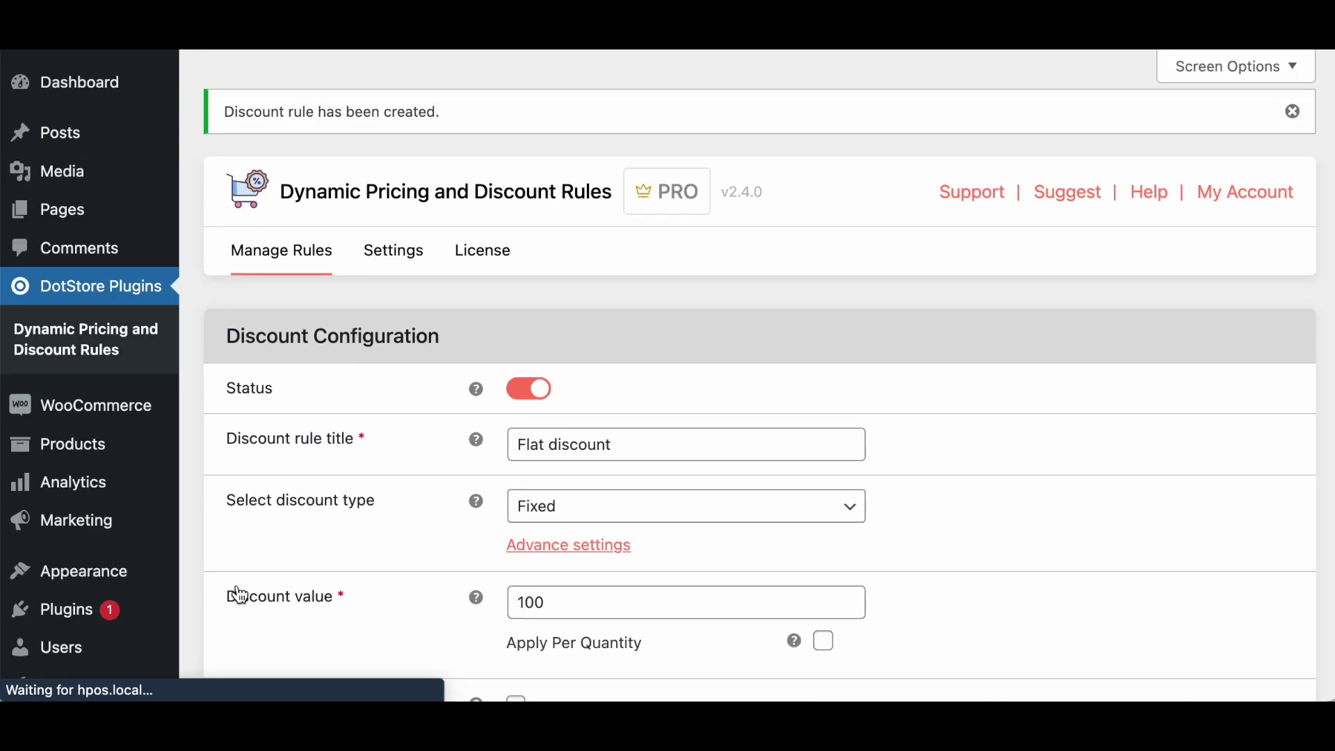
left_click(298, 255)
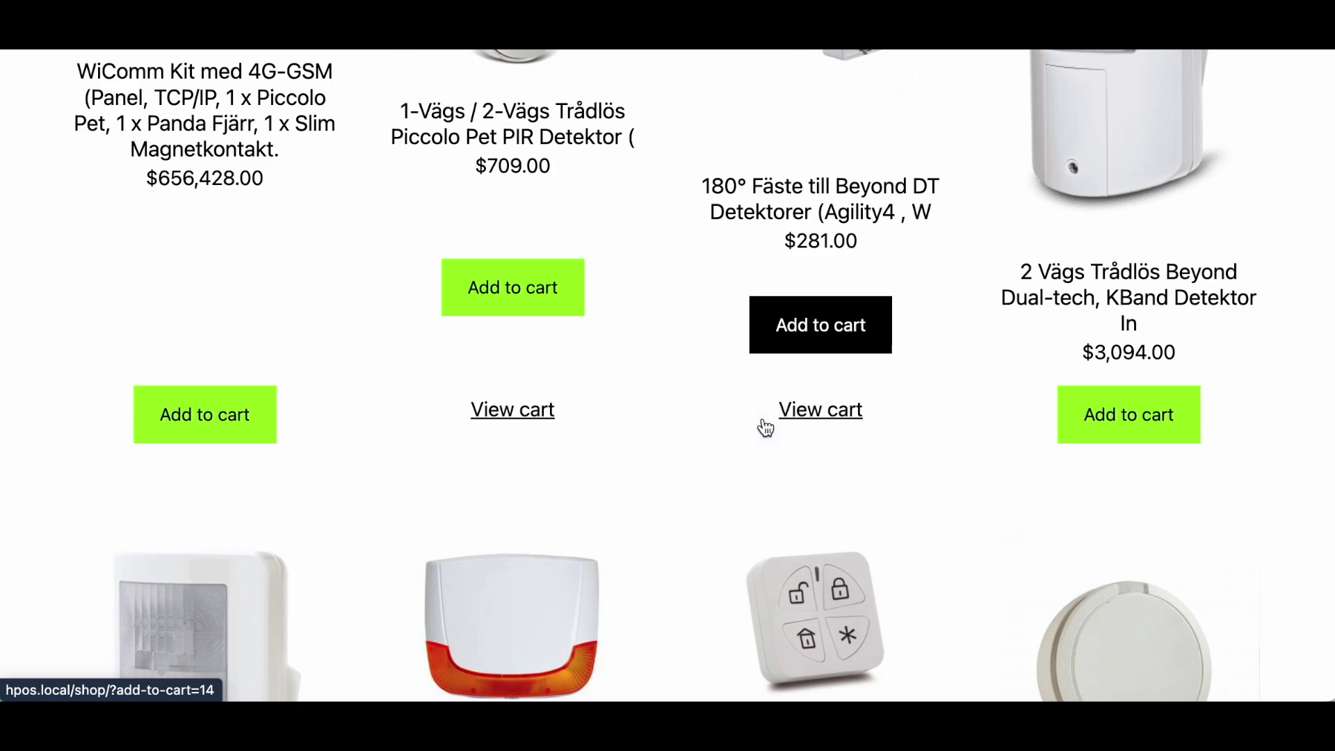
Add the bracket product to the cart and open the cart
left_click(835, 412)
scroll(834, 414, "down", 8)
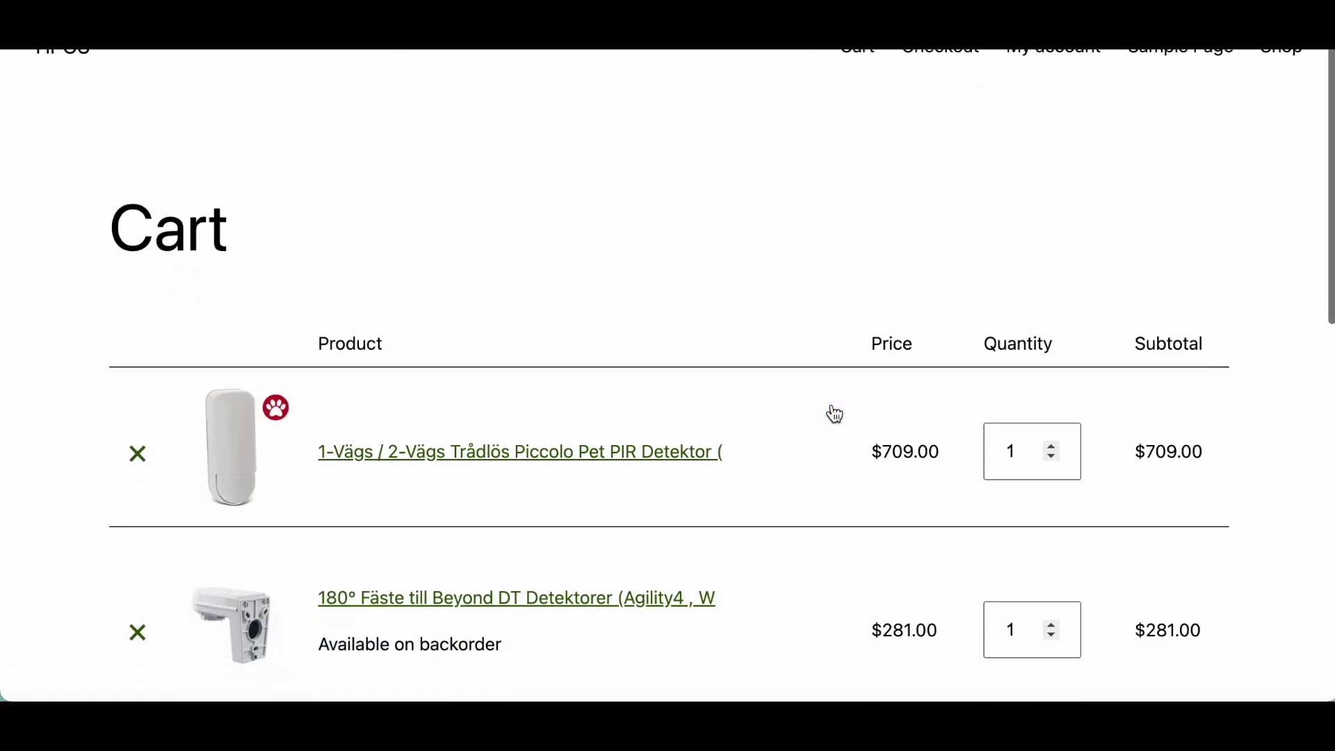
scroll(835, 415, "down", 4)
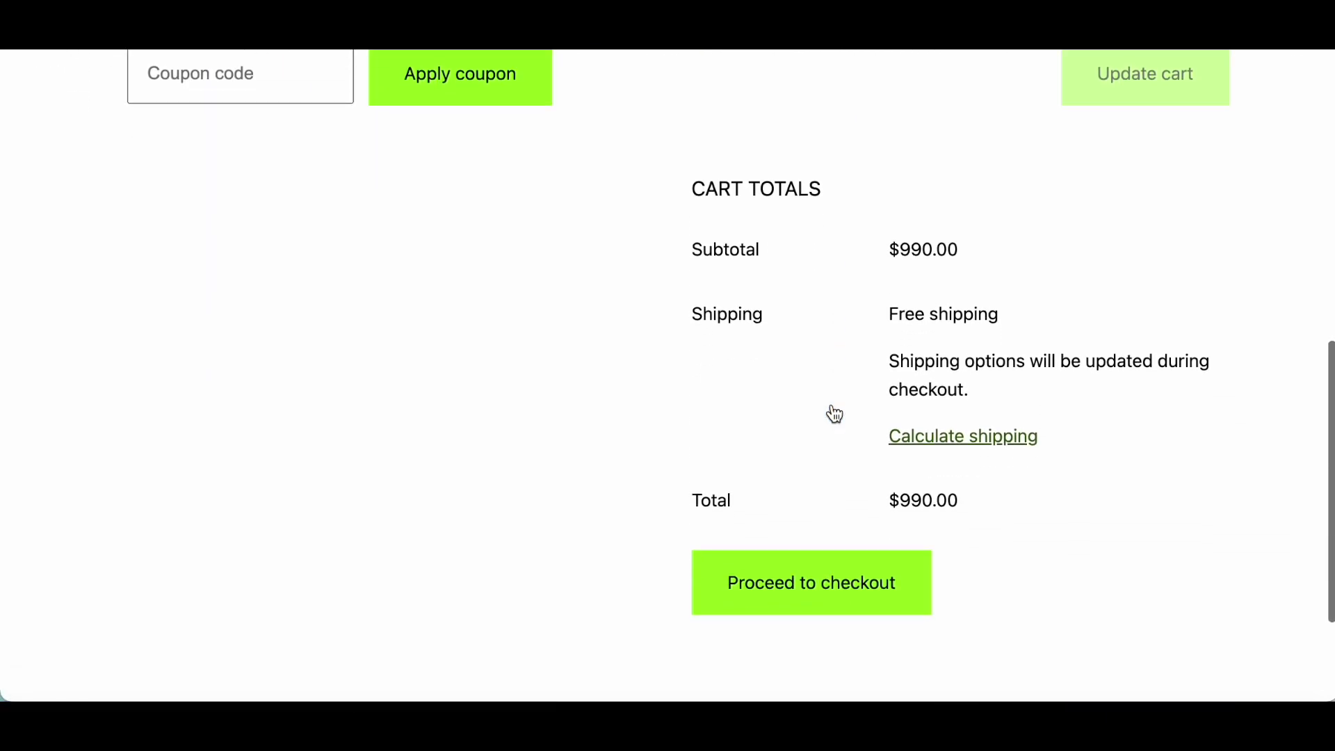
scroll(799, 397, "up", 3)
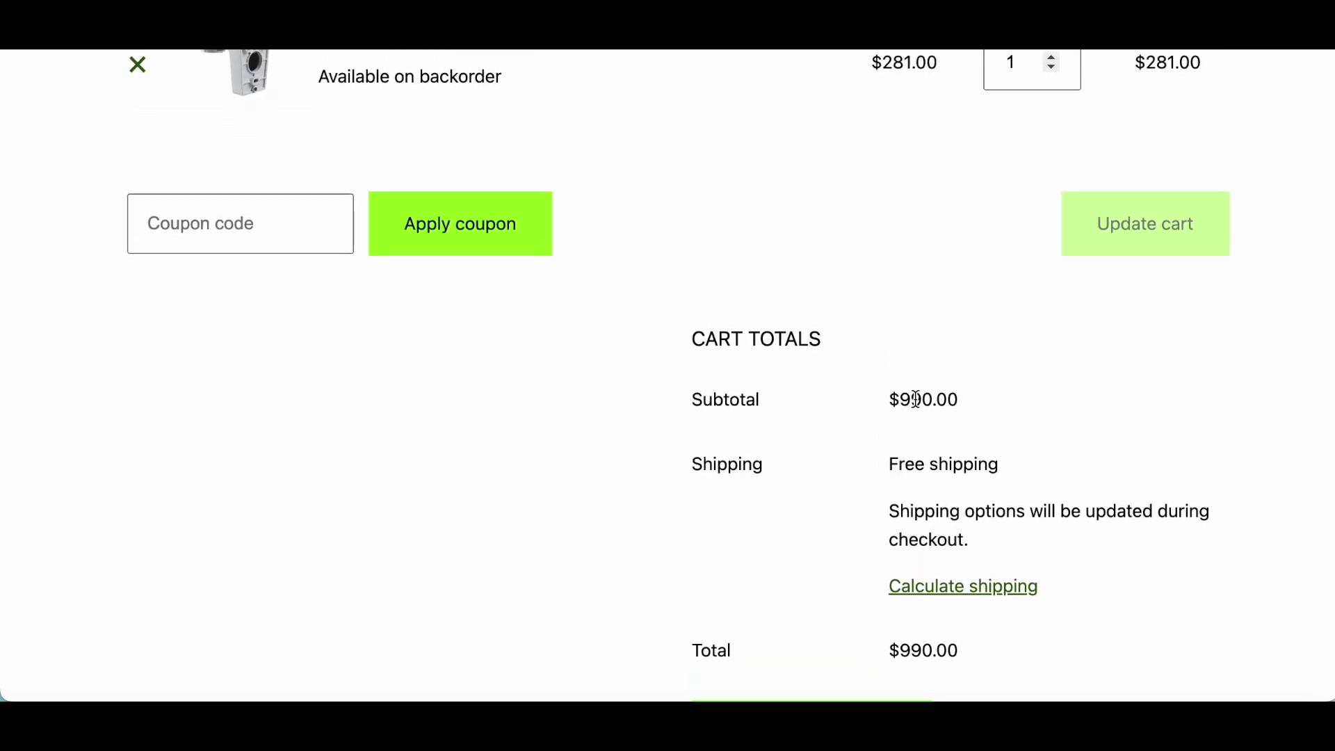
scroll(915, 399, "up", 1)
Raise the bracket's quantity to 5 and update the cart, showing the −$100.00 Flat discount
left_click(1052, 122)
left_click(1052, 122)
left_click(1052, 122)
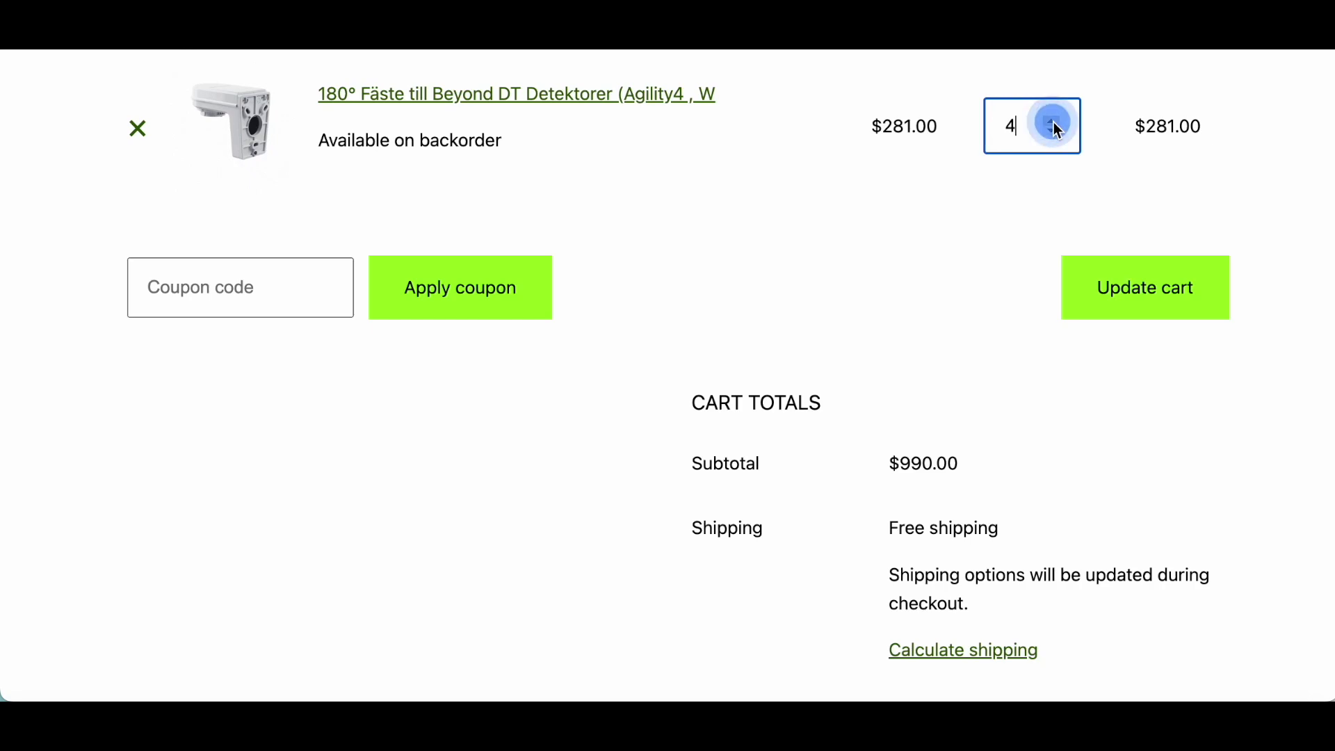
left_click(1053, 122)
left_click(1116, 271)
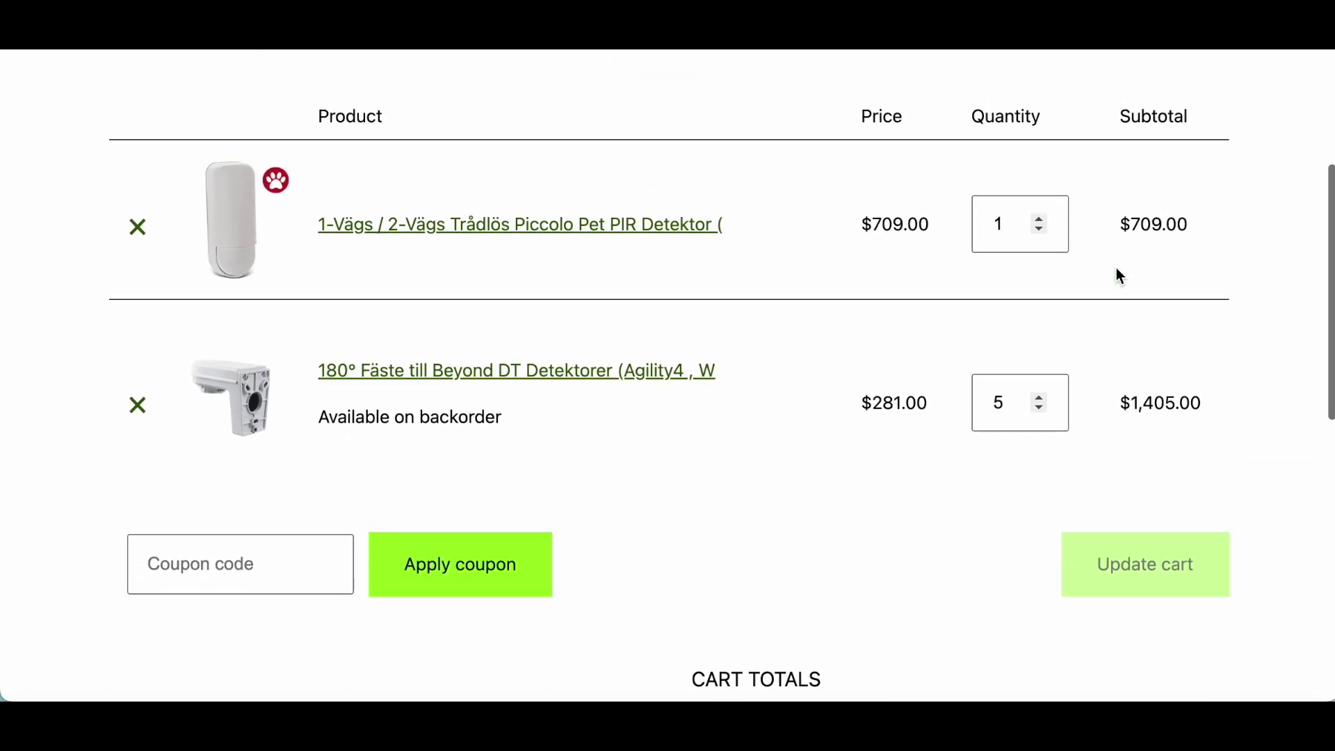
scroll(1114, 274, "down", 8)
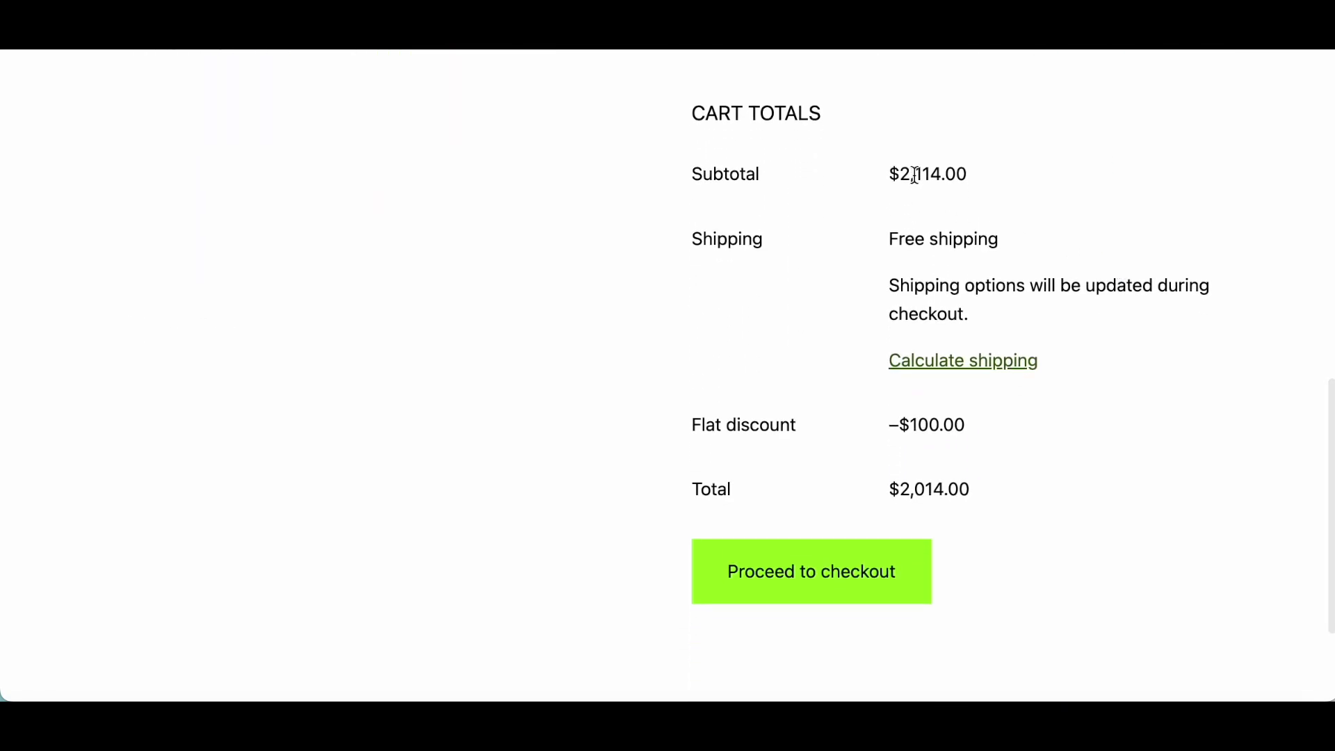
double_click(919, 424)
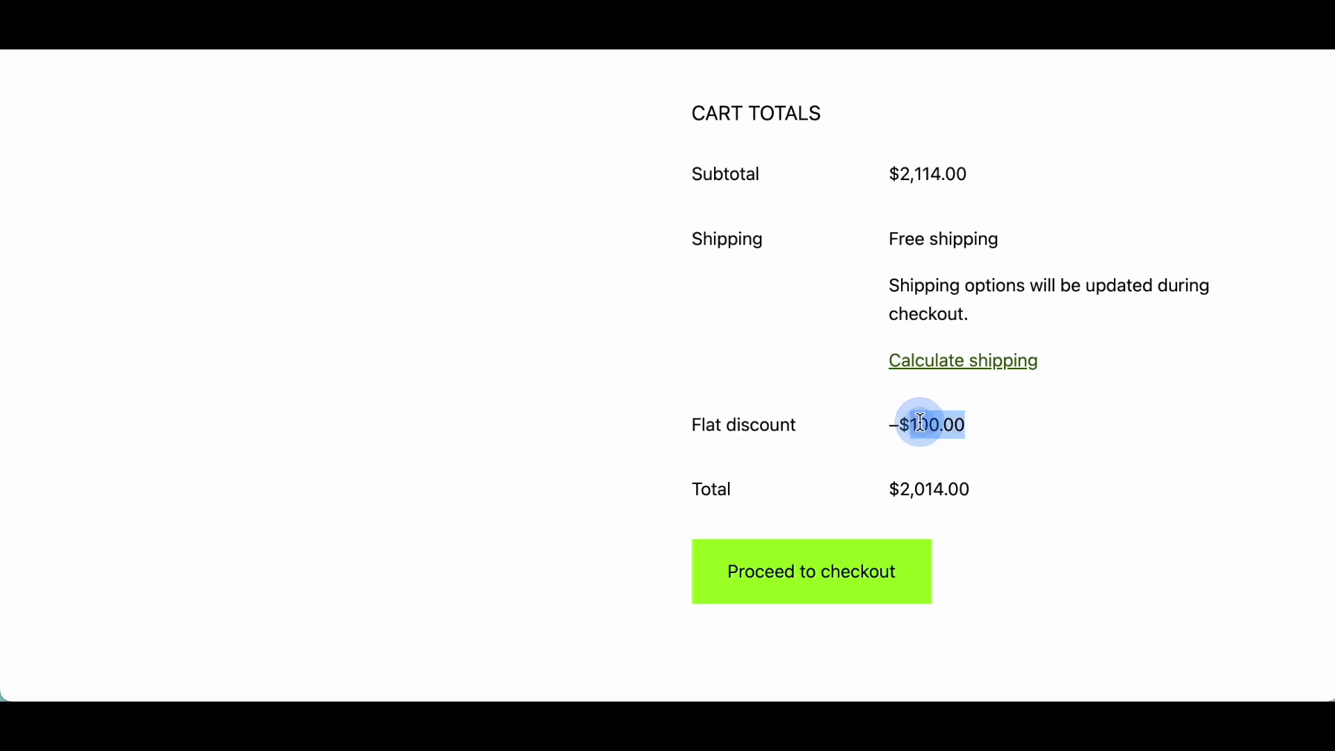
Calculate shipping to India, which removes the Flat discount and restores the $2,114.00 total
left_click(979, 371)
scroll(981, 369, "down", 3)
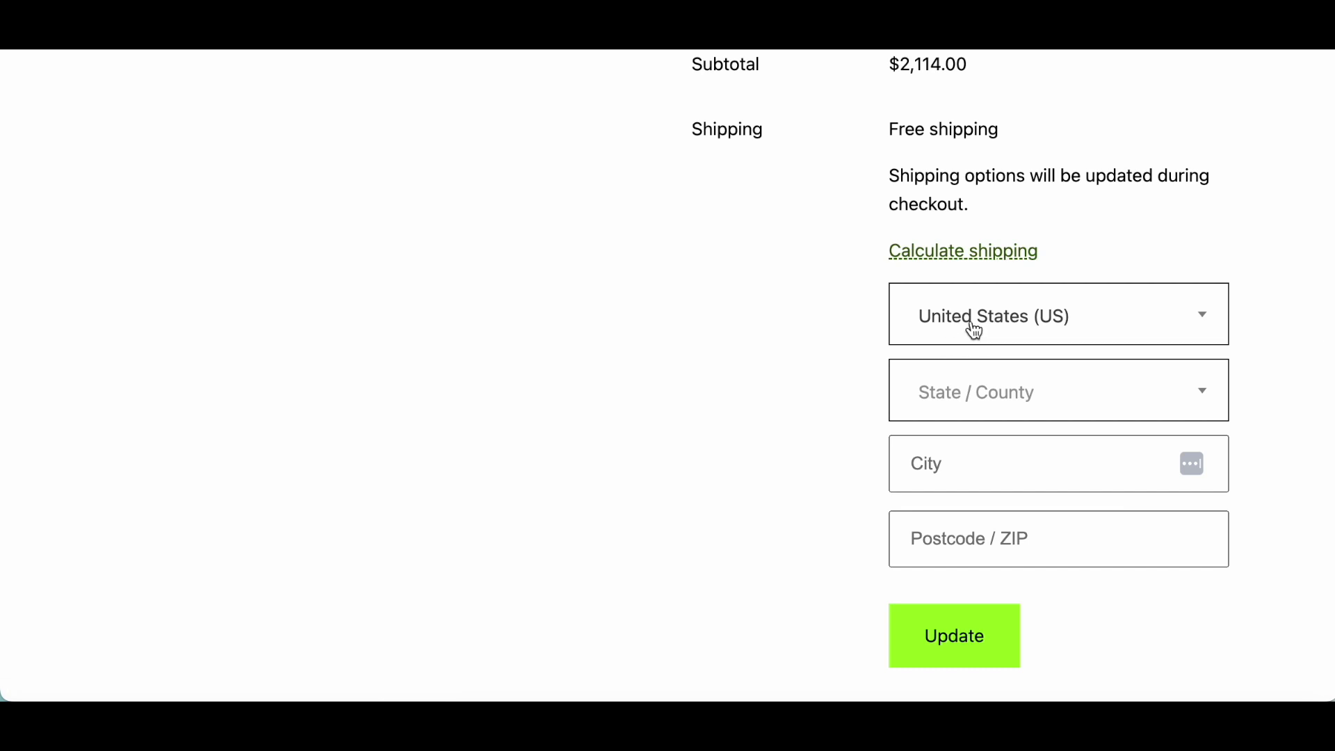
left_click(1006, 318)
left_click(960, 390)
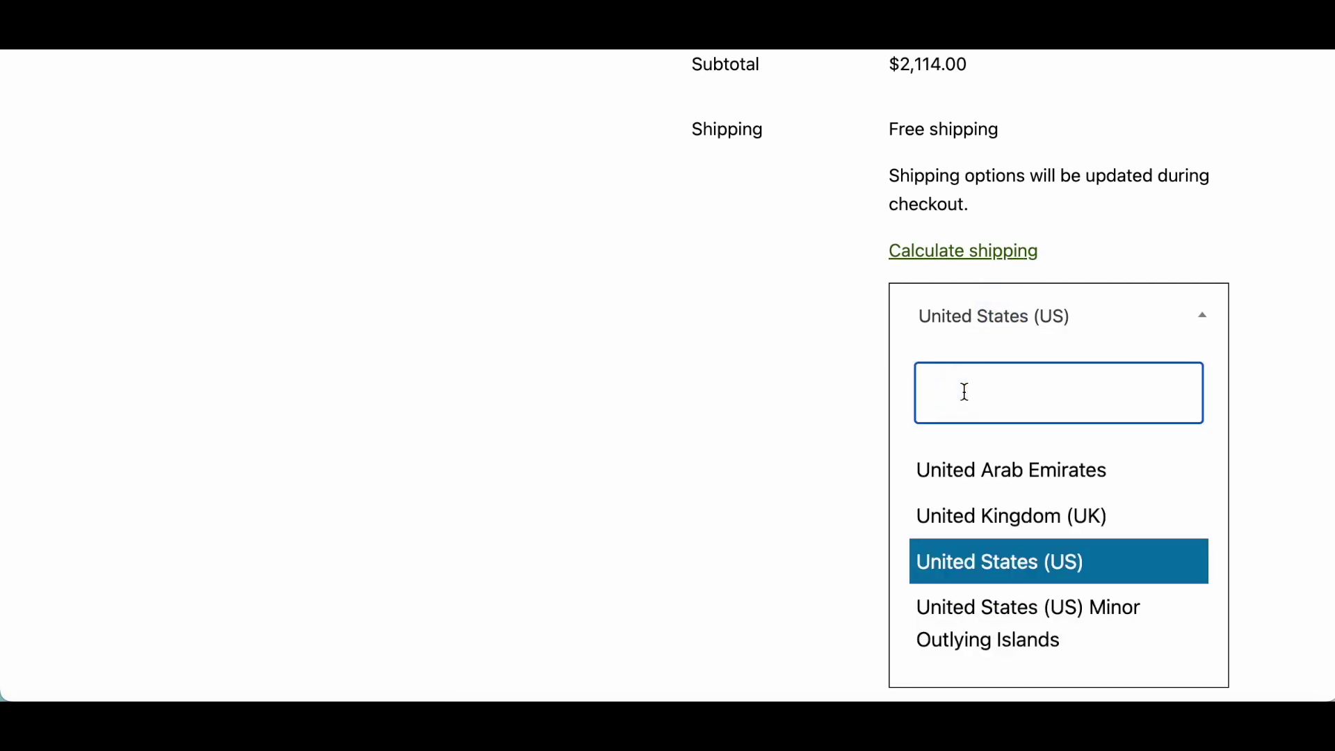
type("ind")
left_click(945, 513)
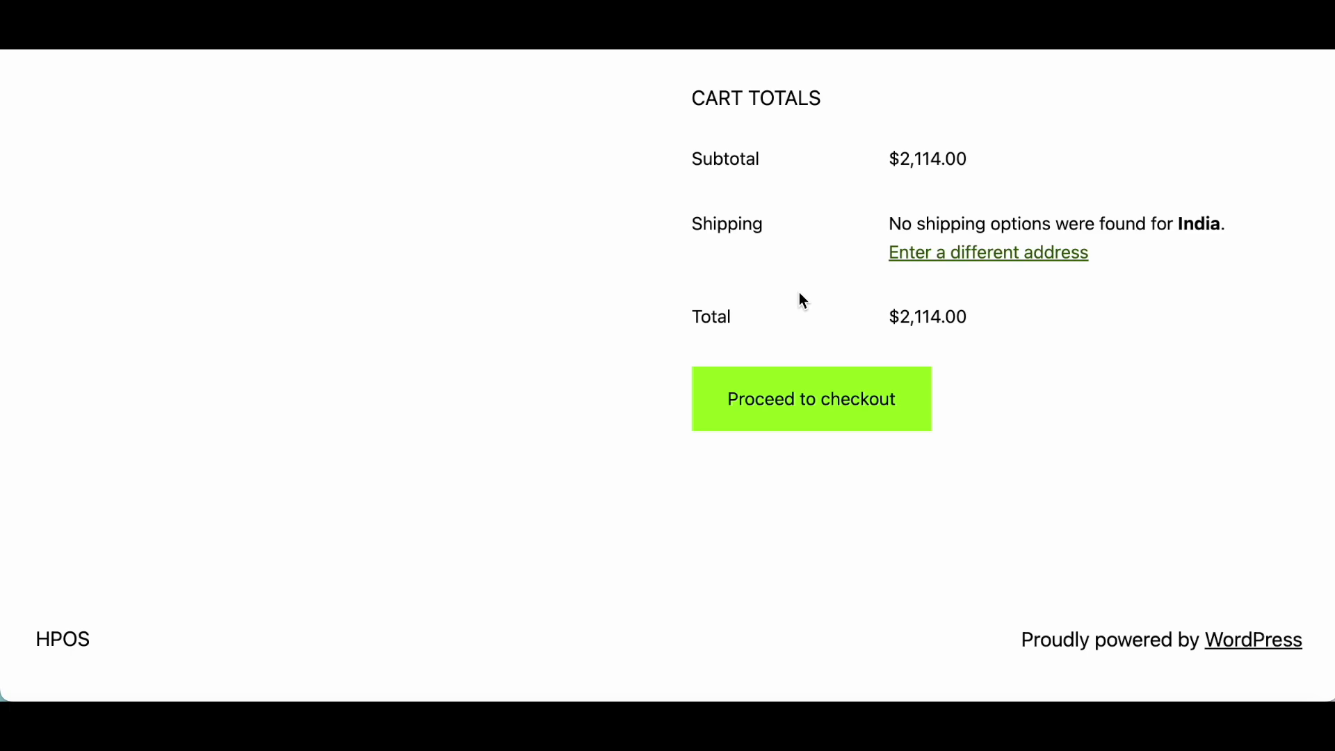
left_click(942, 253)
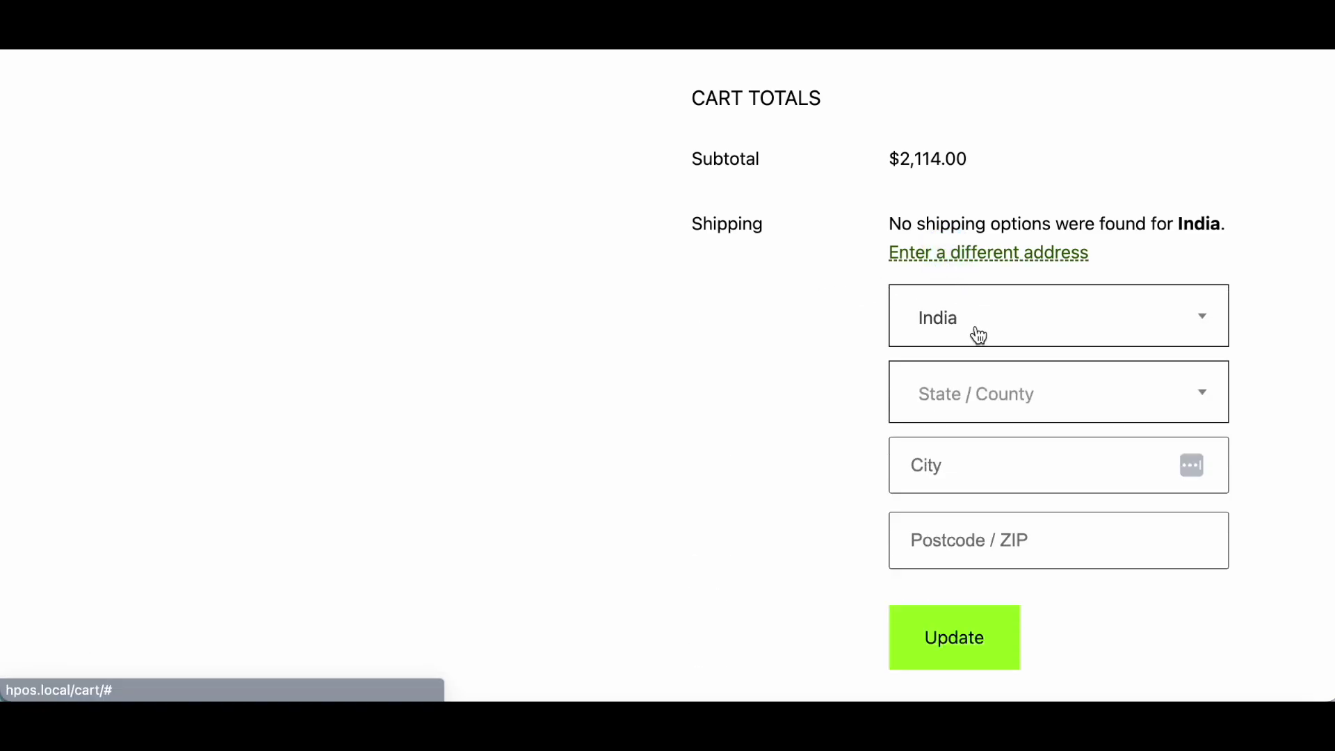
Change the shipping country to United States (US) and the state to California
left_click(979, 333)
left_click(943, 388)
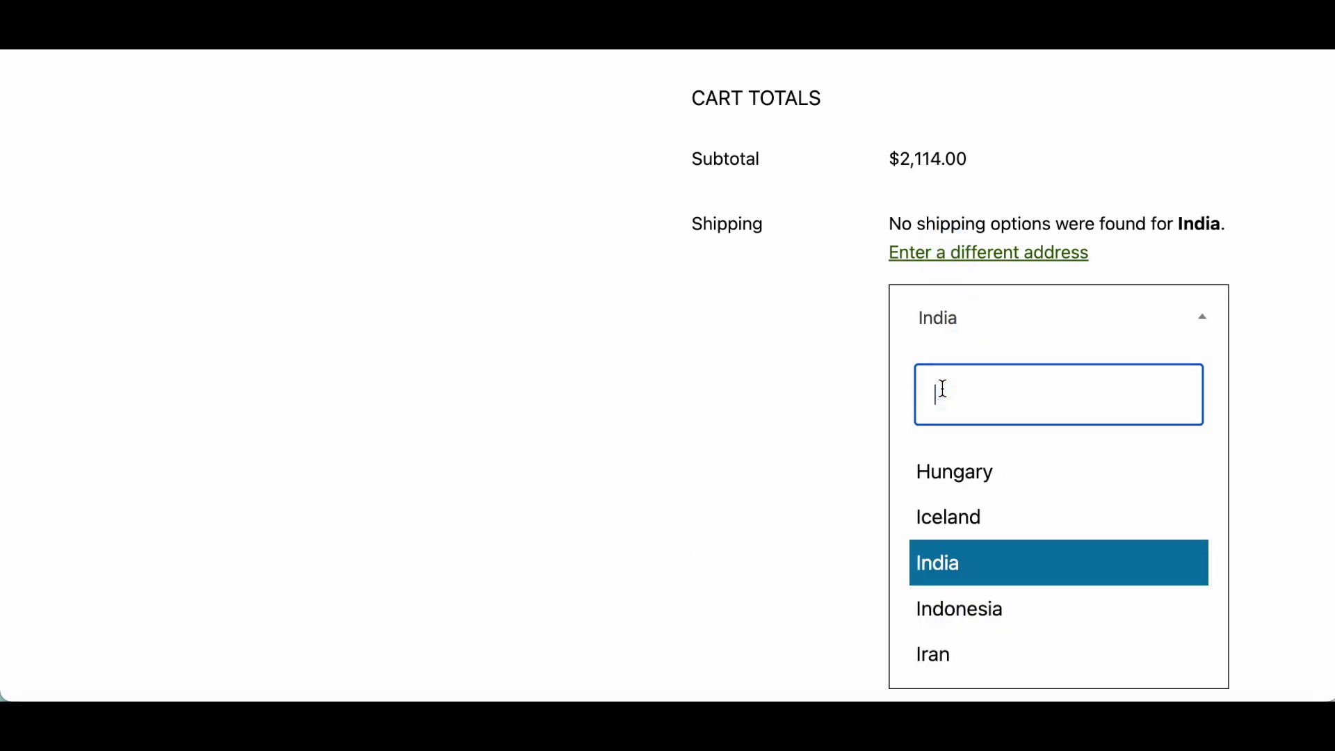
type("unite")
left_click(1003, 578)
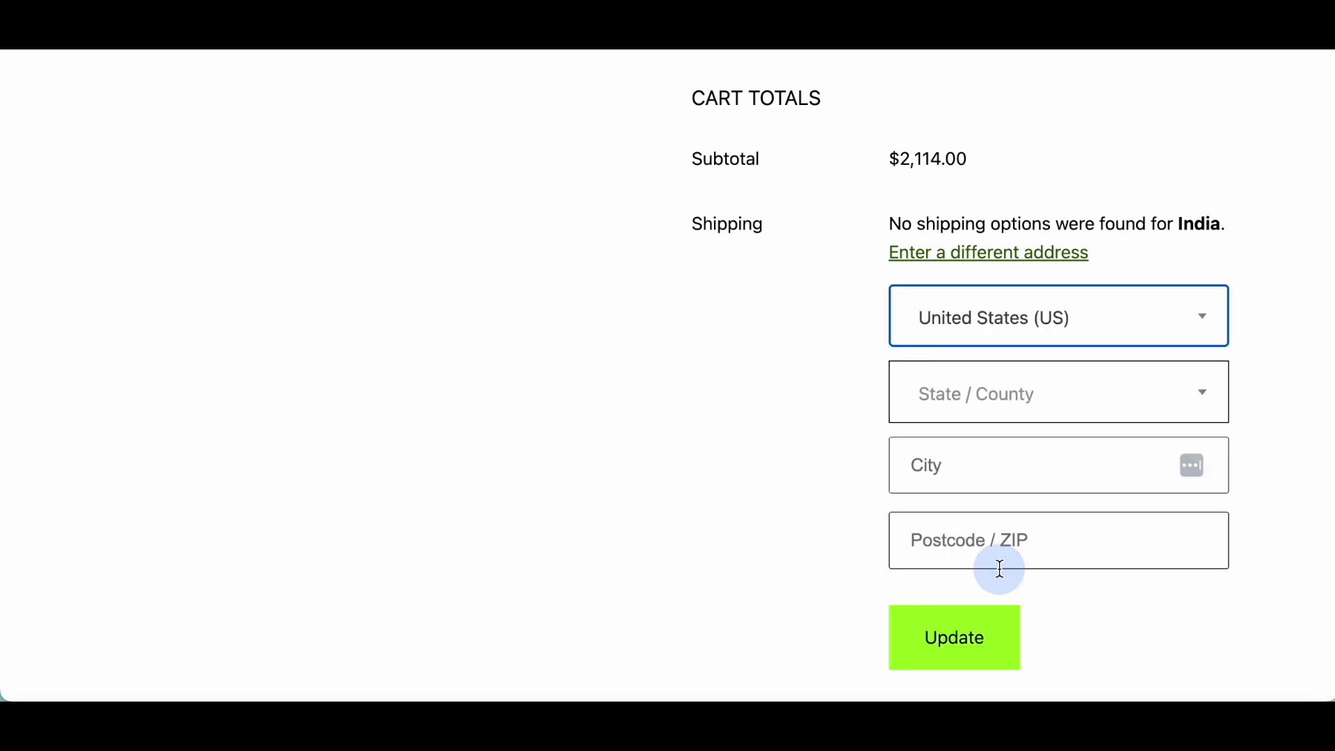
left_click(1018, 393)
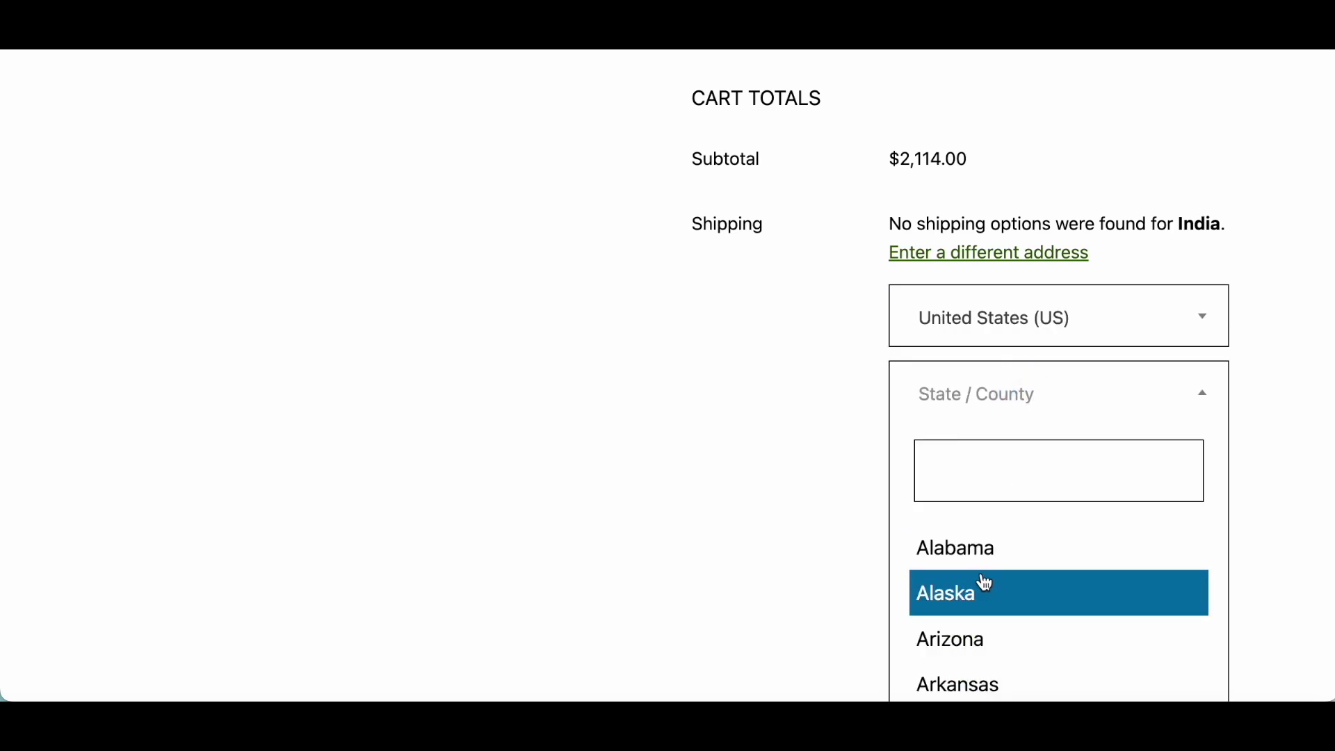
left_click(1012, 492)
type("ca")
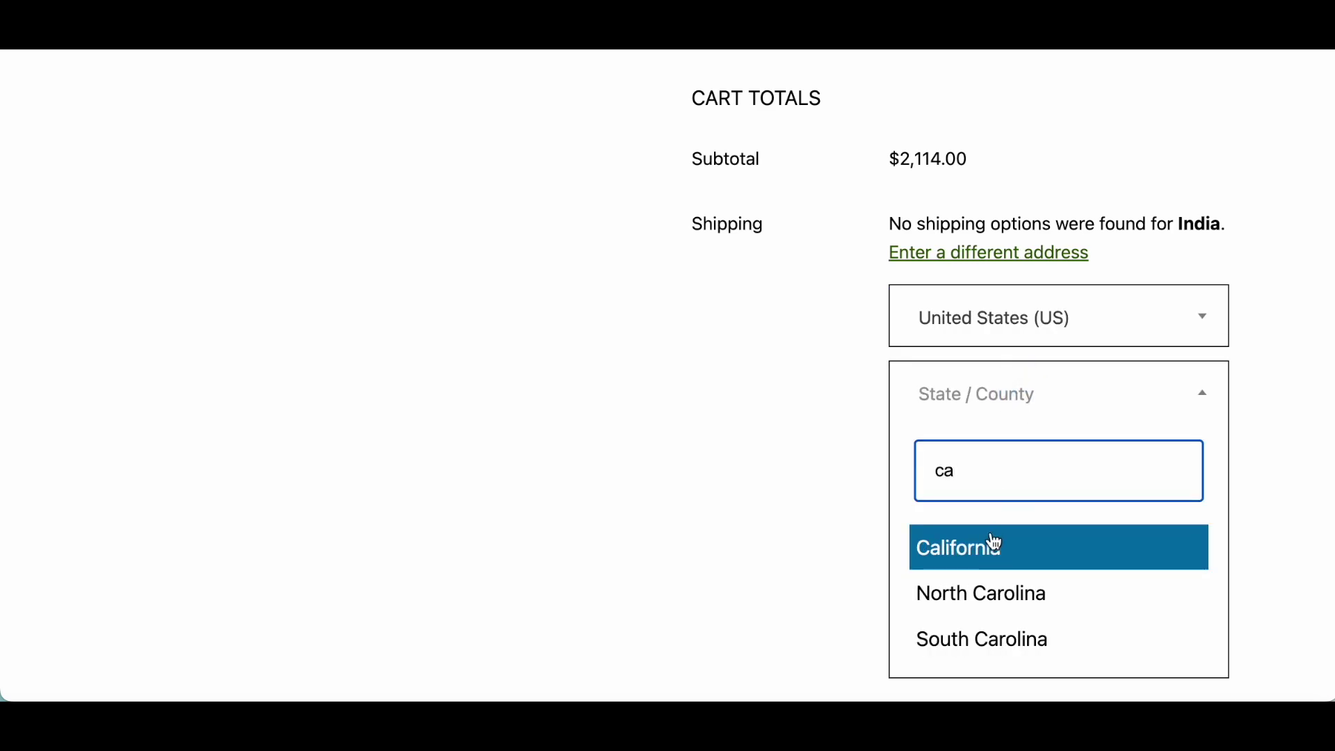
left_click(996, 545)
Enter the city and ZIP code, update totals to $2,014.00, and proceed to checkout
left_click(971, 465)
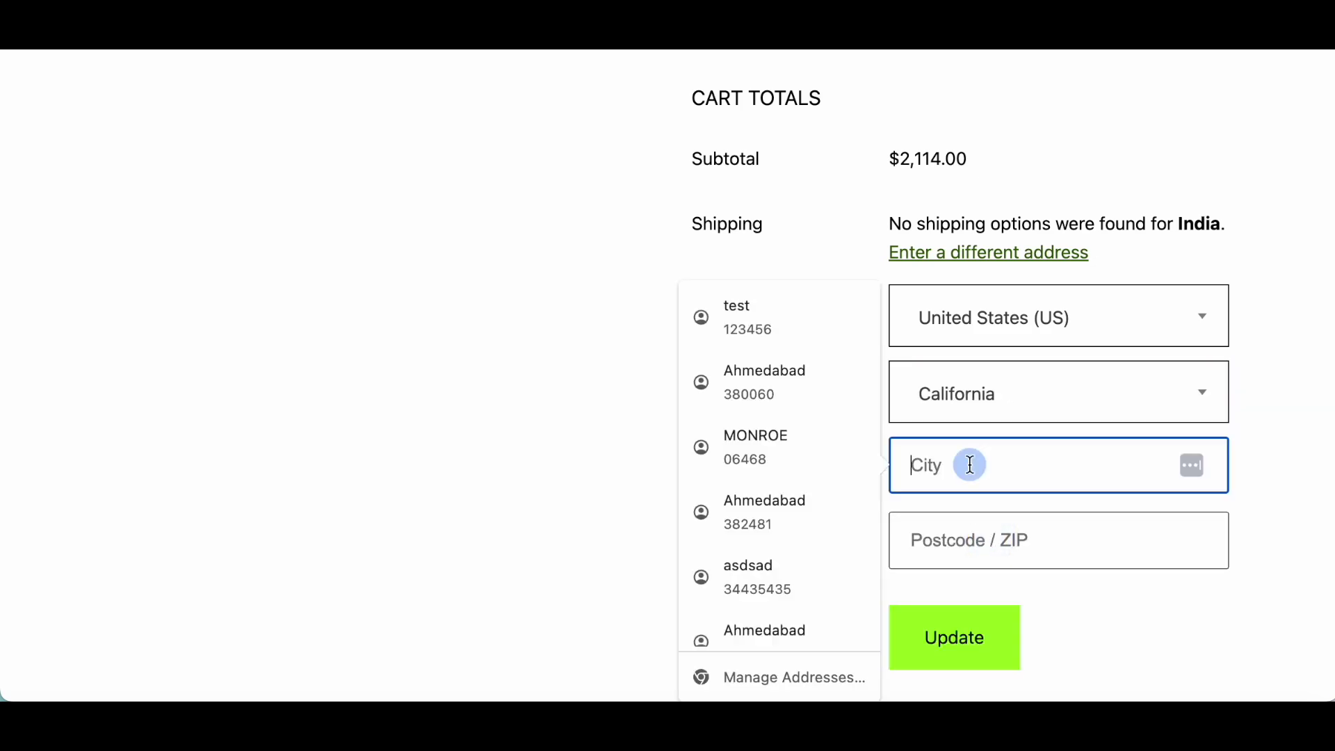
type("Oac")
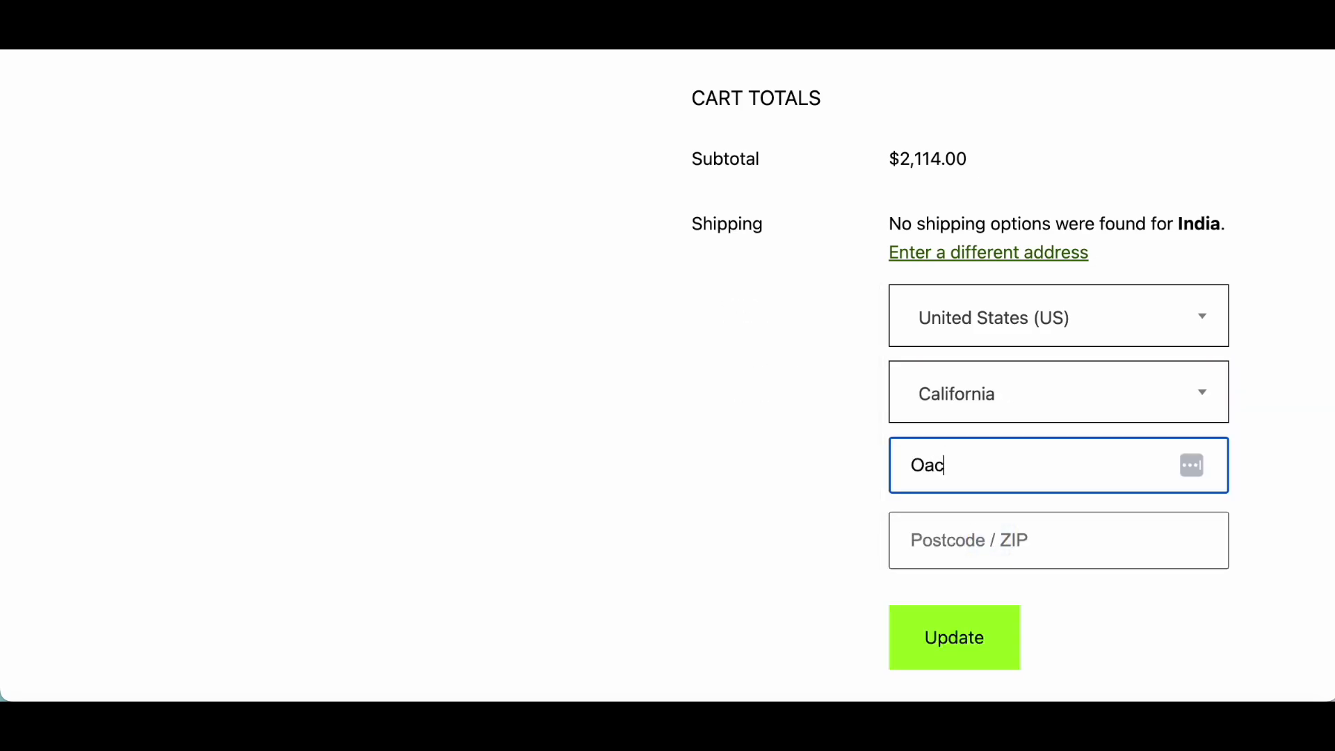
type("kland")
left_click(935, 553)
type("20002")
left_click(929, 645)
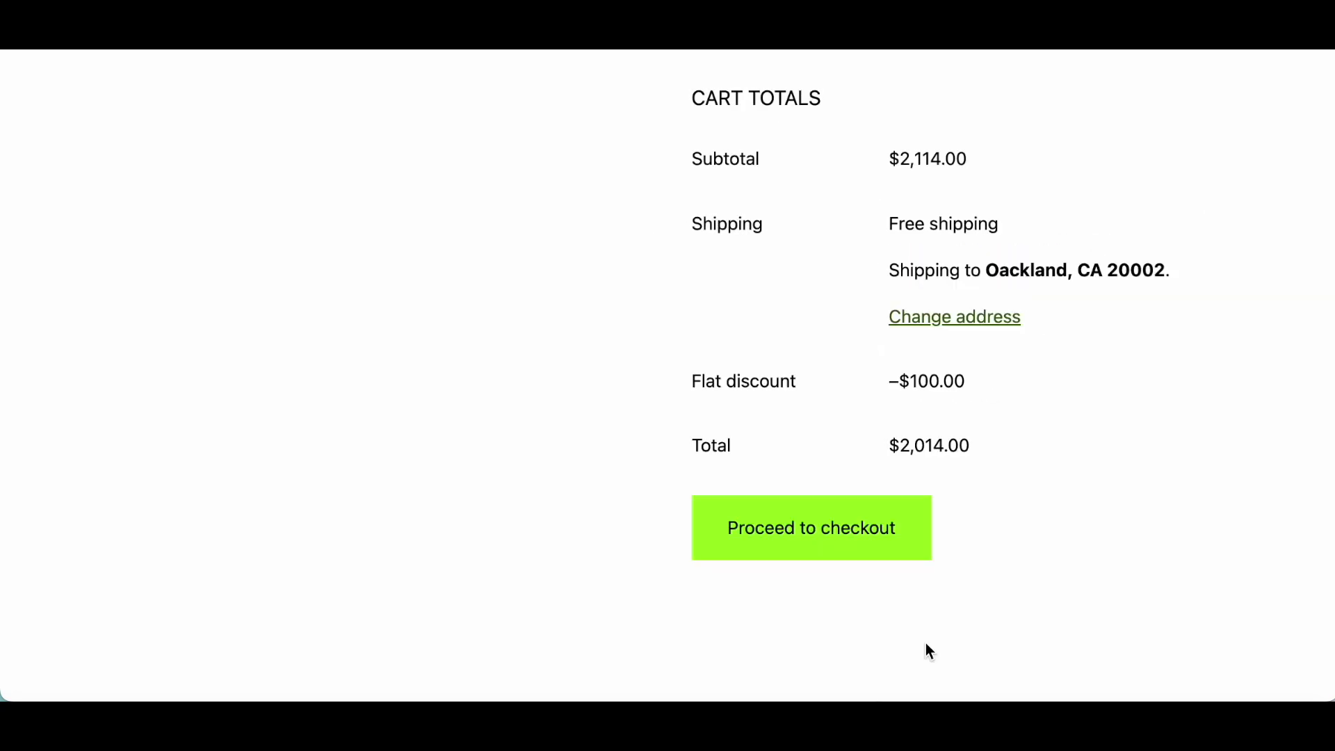
left_click(815, 528)
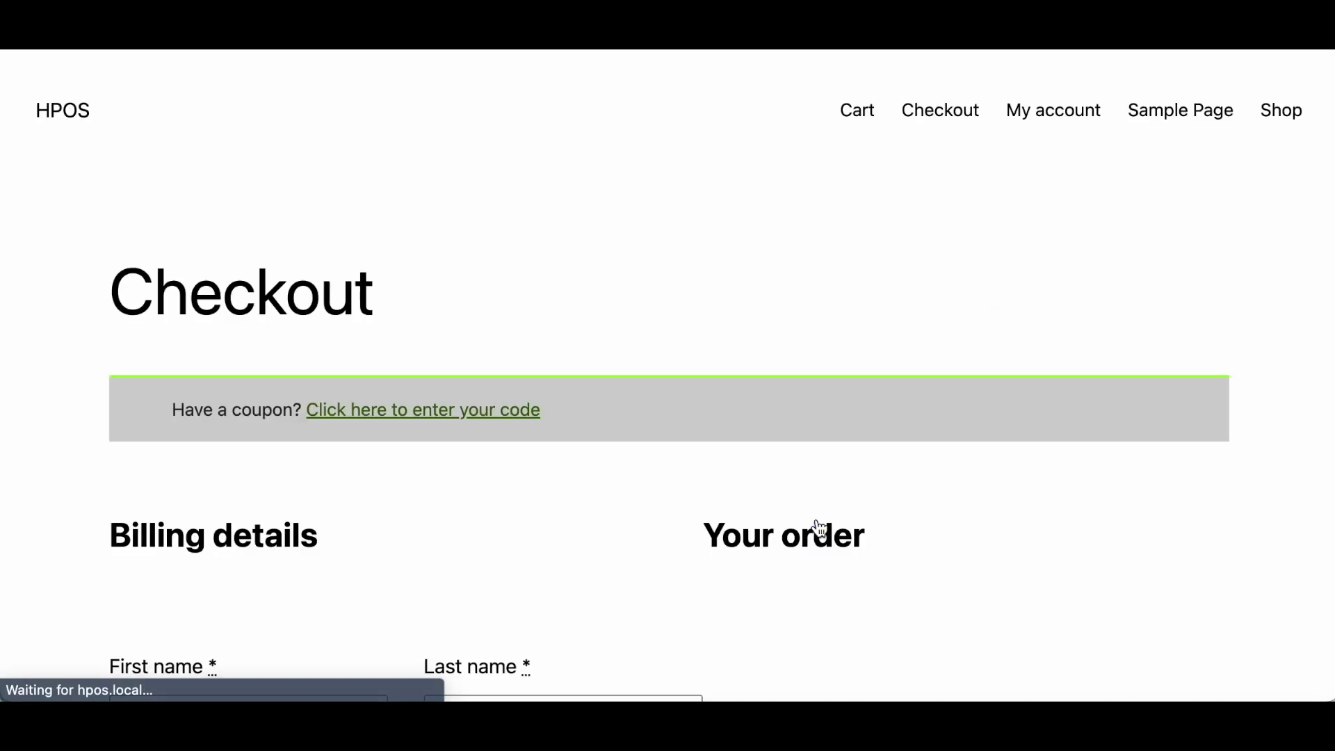
Place the order by direct bank transfer and review its −$100.00 discount and $2,014.00 total
scroll(820, 528, "down", 15)
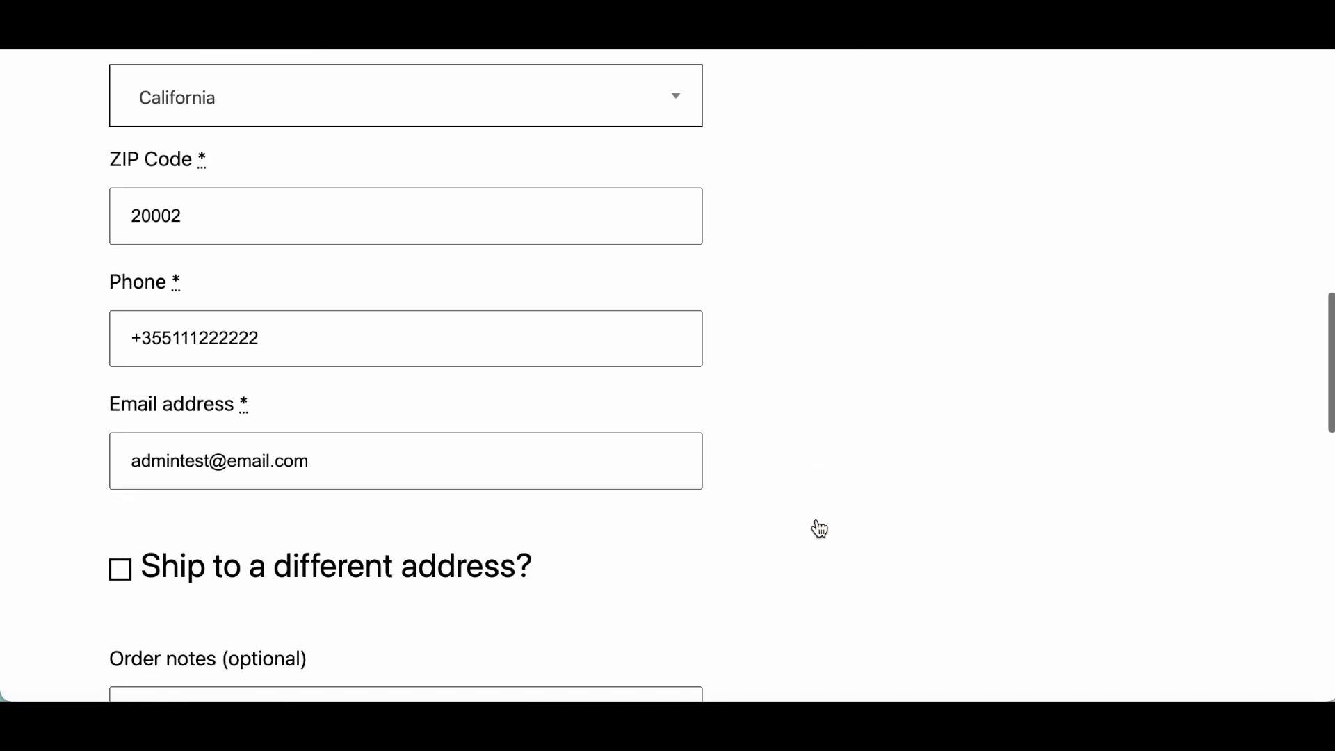
scroll(819, 528, "down", 10)
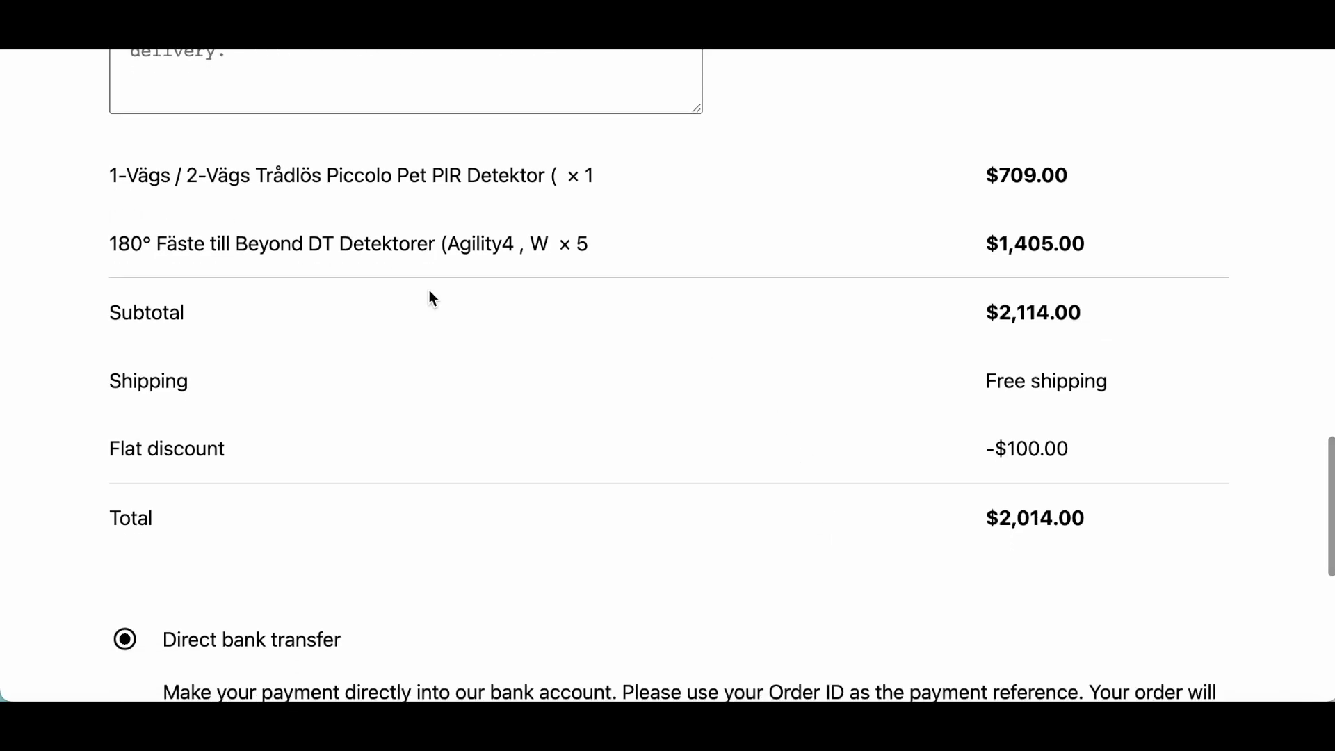
scroll(311, 473, "down", 4)
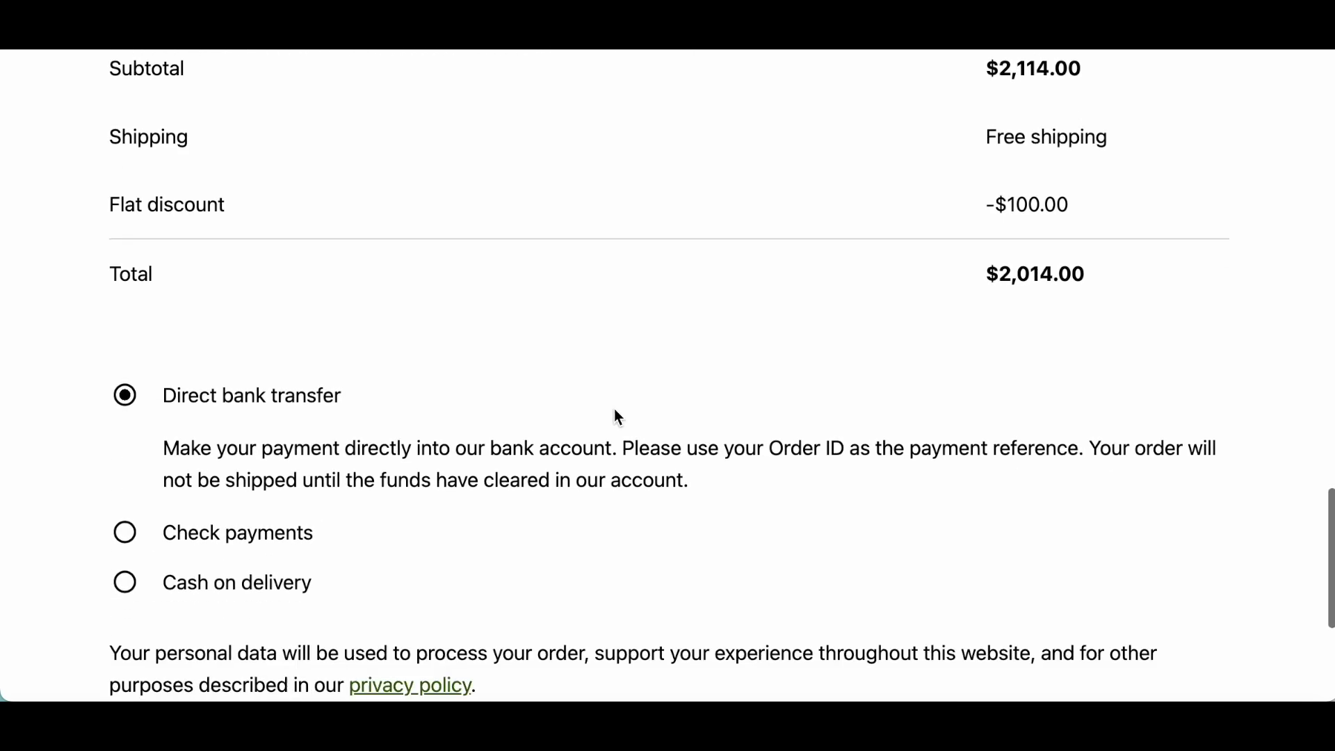
scroll(618, 417, "down", 5)
left_click(648, 500)
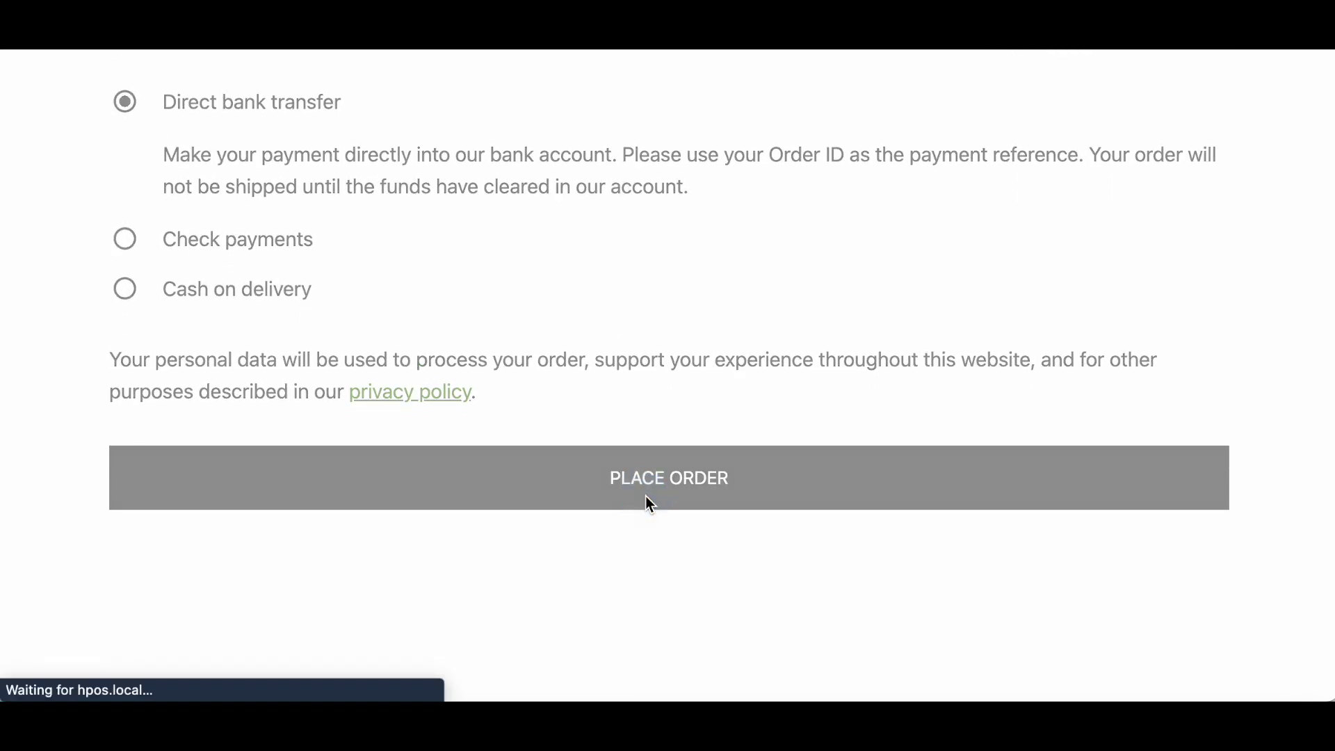
scroll(643, 502, "down", 4)
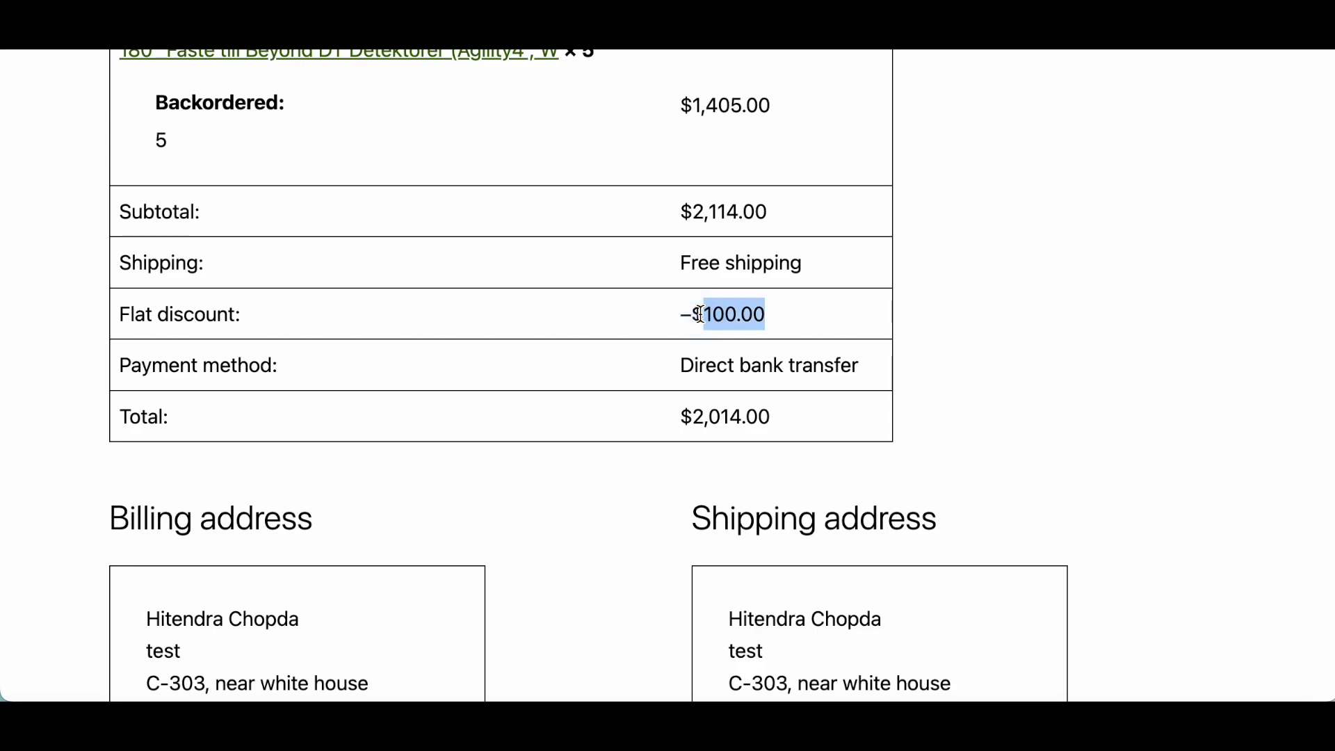
scroll(699, 312, "down", 2)
scroll(699, 348, "up", 5)
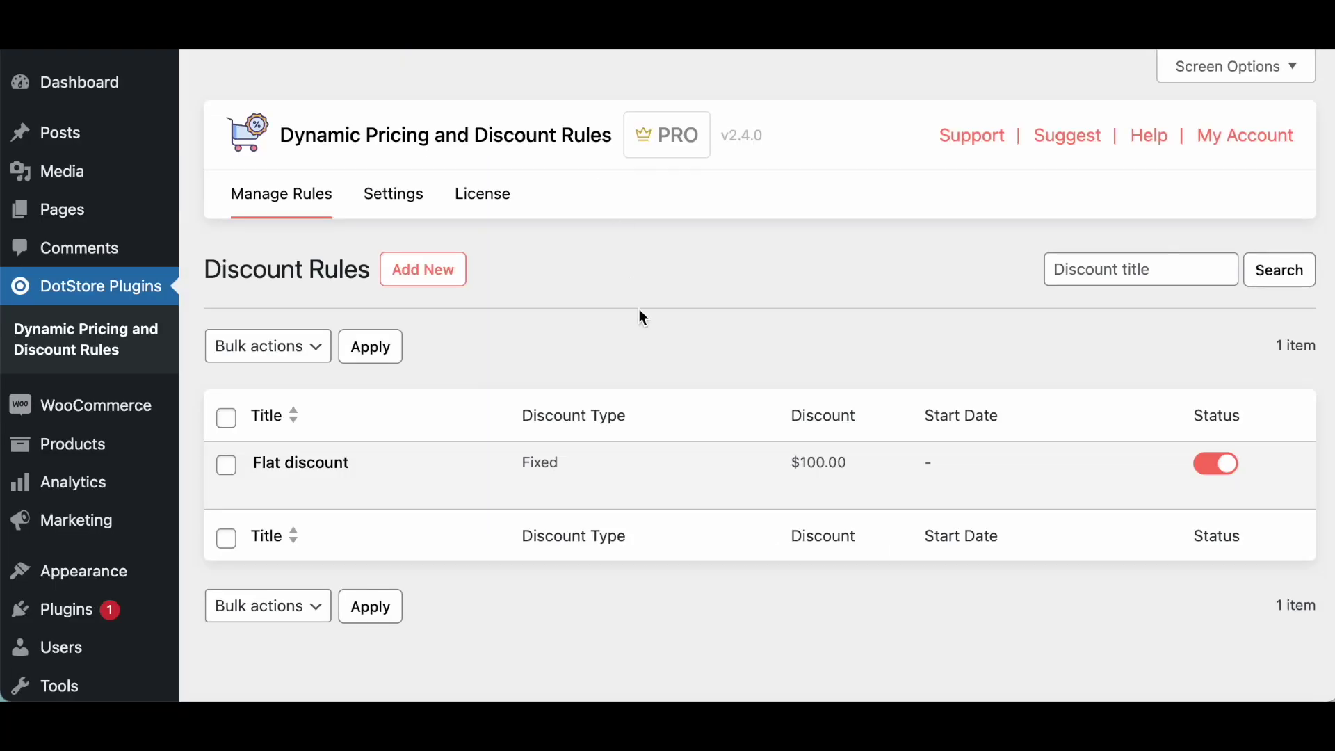
scroll(639, 308, "down", 1)
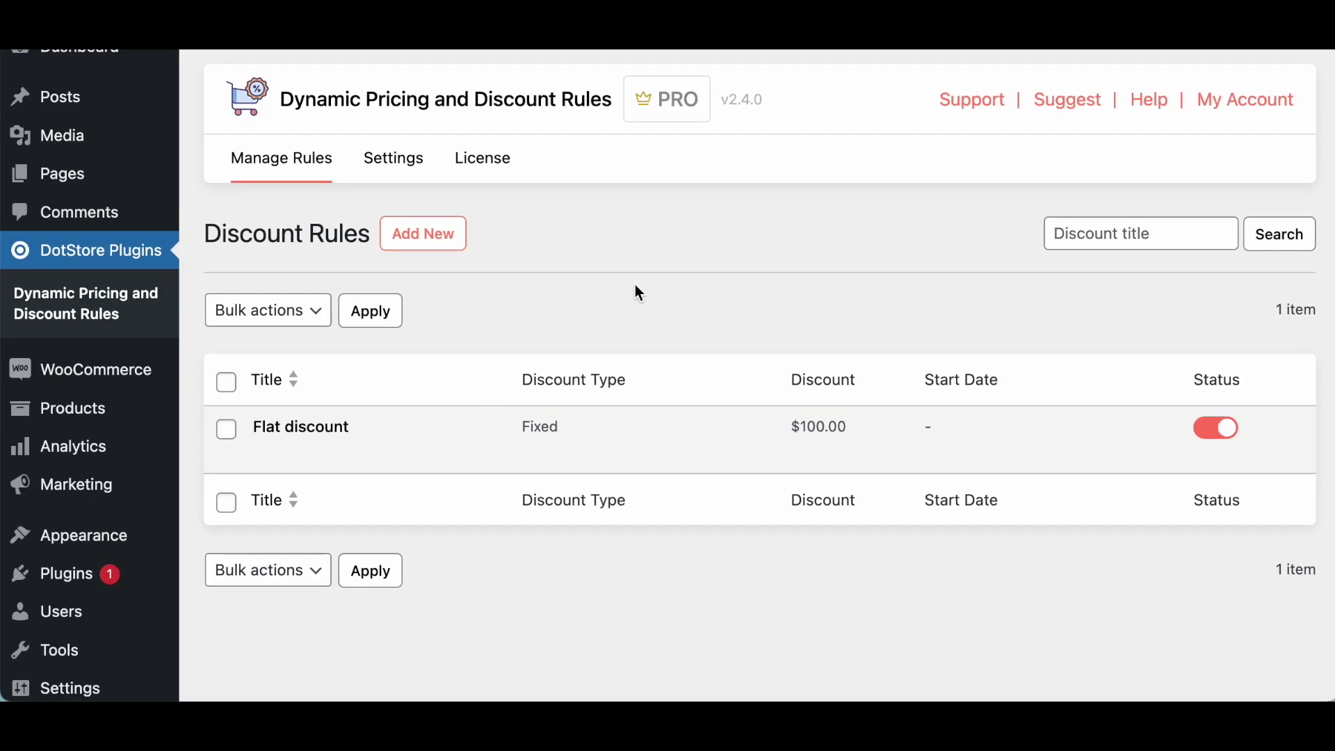